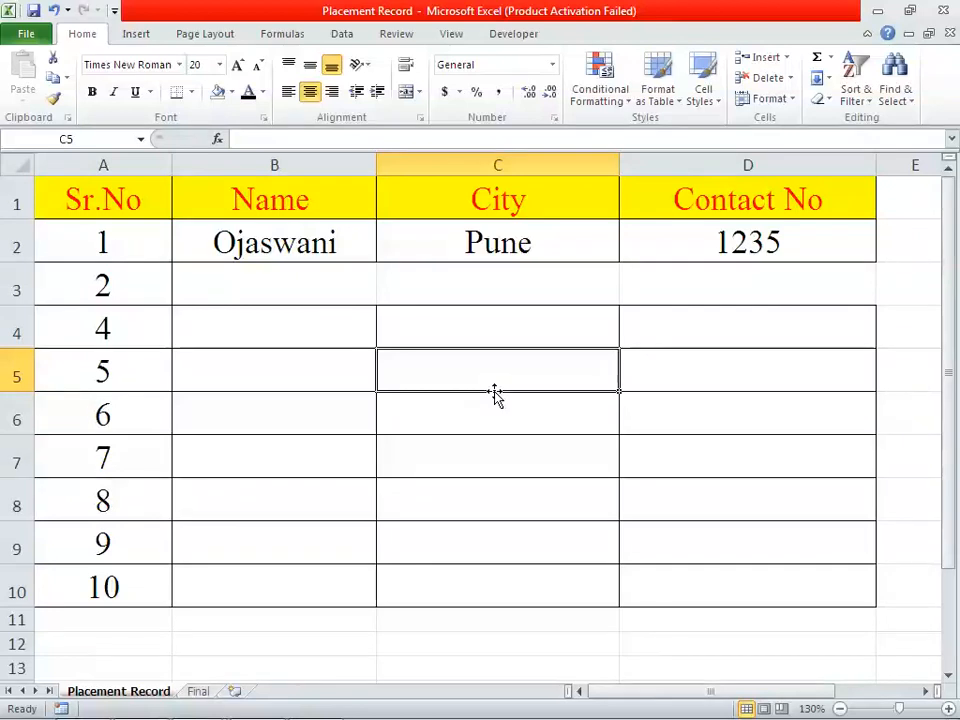
- Enter the second person's first name in cell B3 of the Name column
click(366, 455)
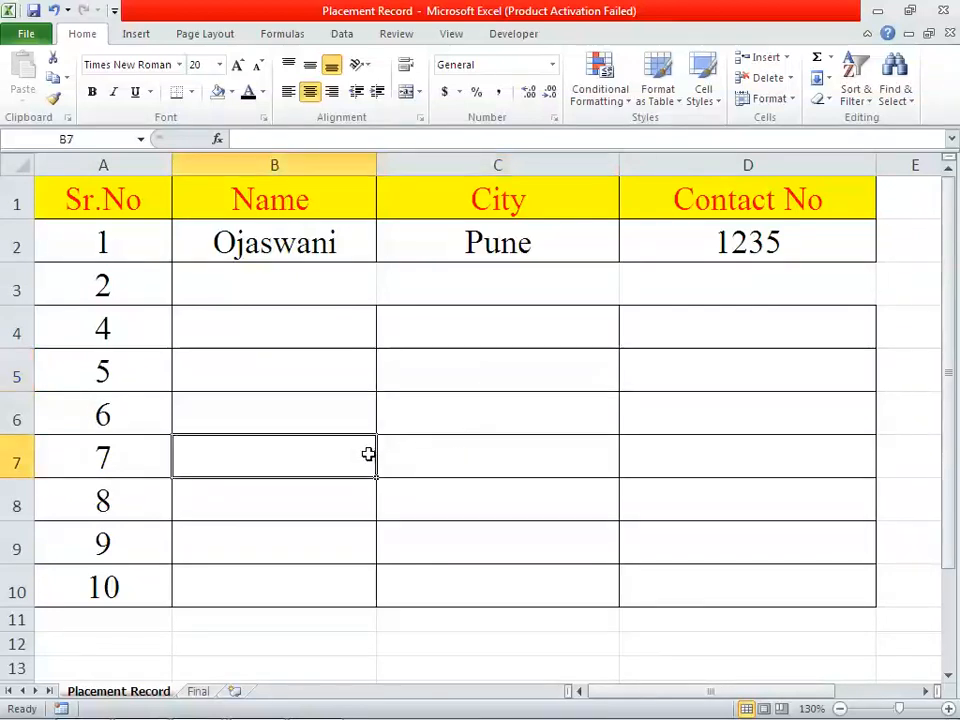
click(269, 298)
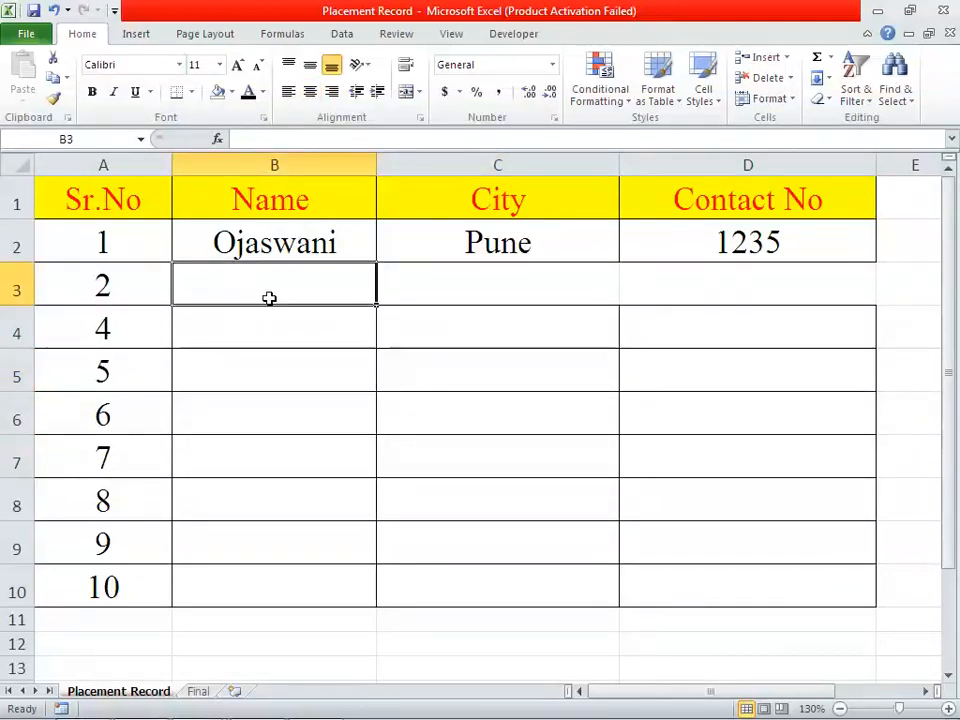
text(Avani)
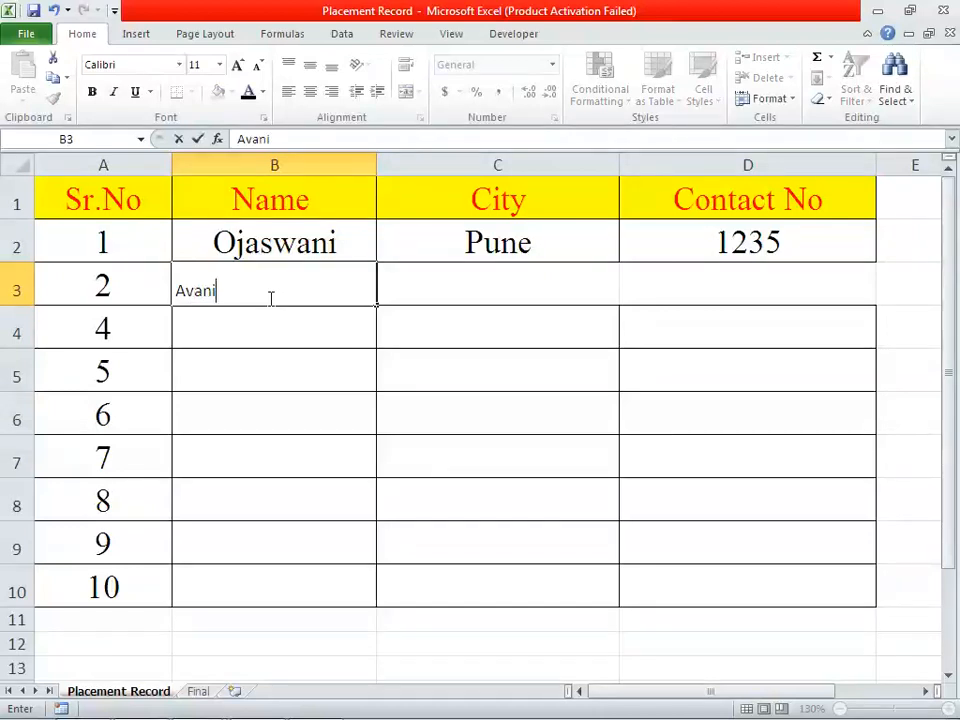
text(sh)
click(456, 422)
- Copy the formatting of cell B2 onto the range B3:D10 with Format Painter
click(308, 255)
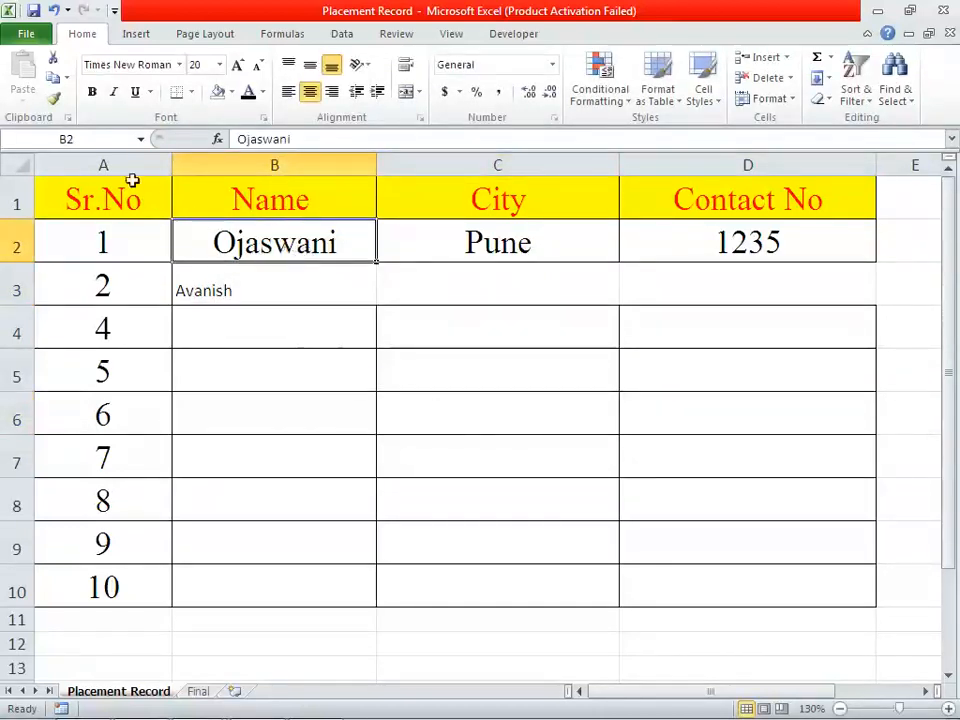
click(54, 97)
drag(208, 304, 739, 583)
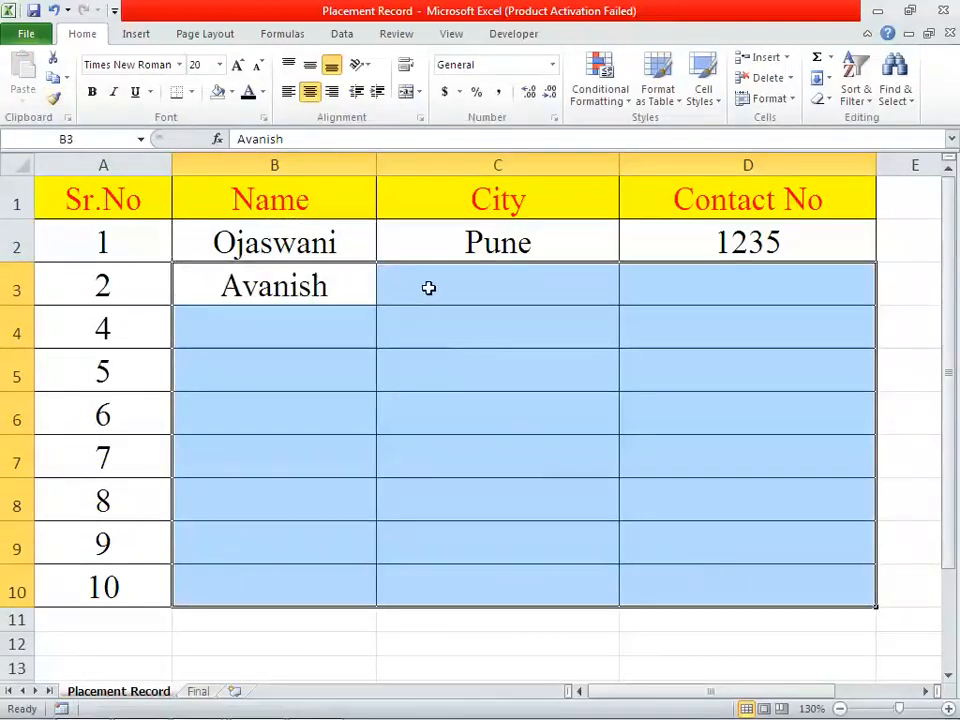
click(430, 288)
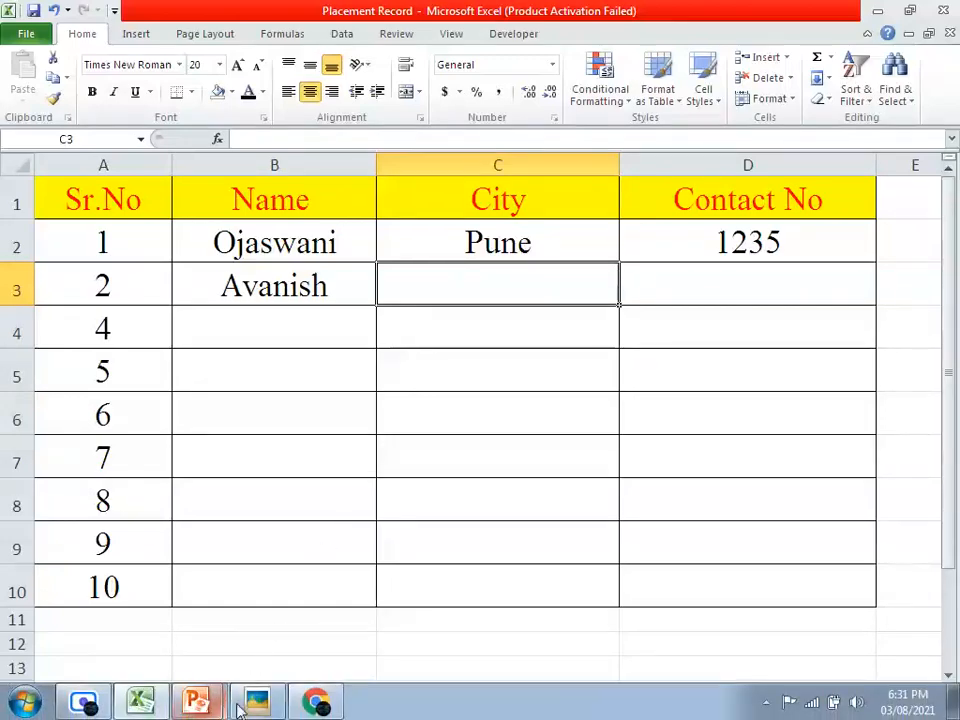
- Insert a blank column before the City column, and undo the insertion
click(252, 704)
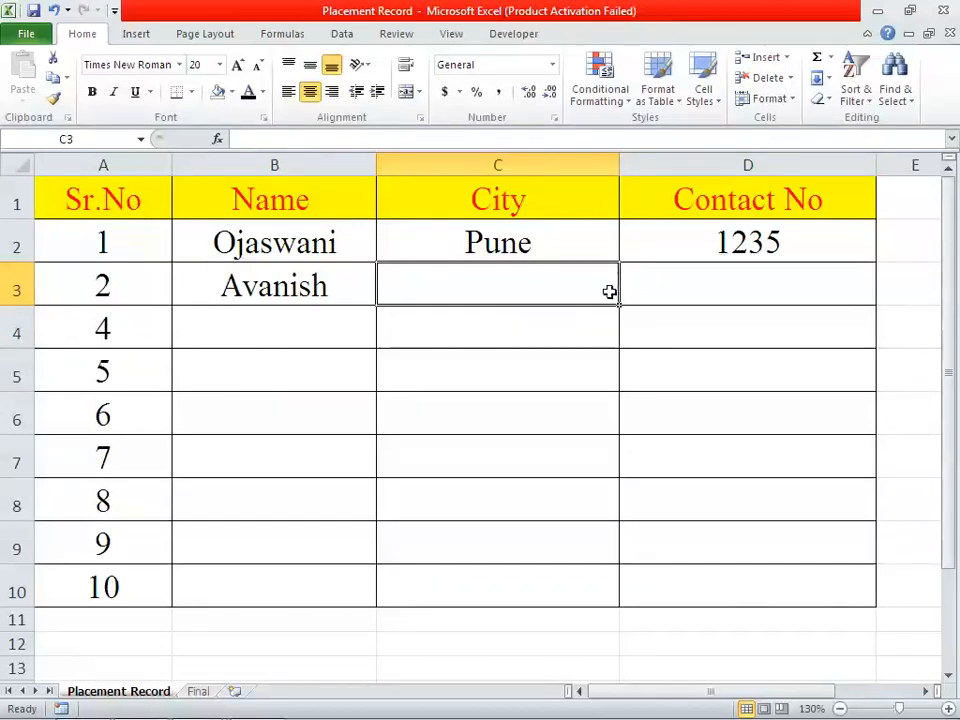
click(553, 350)
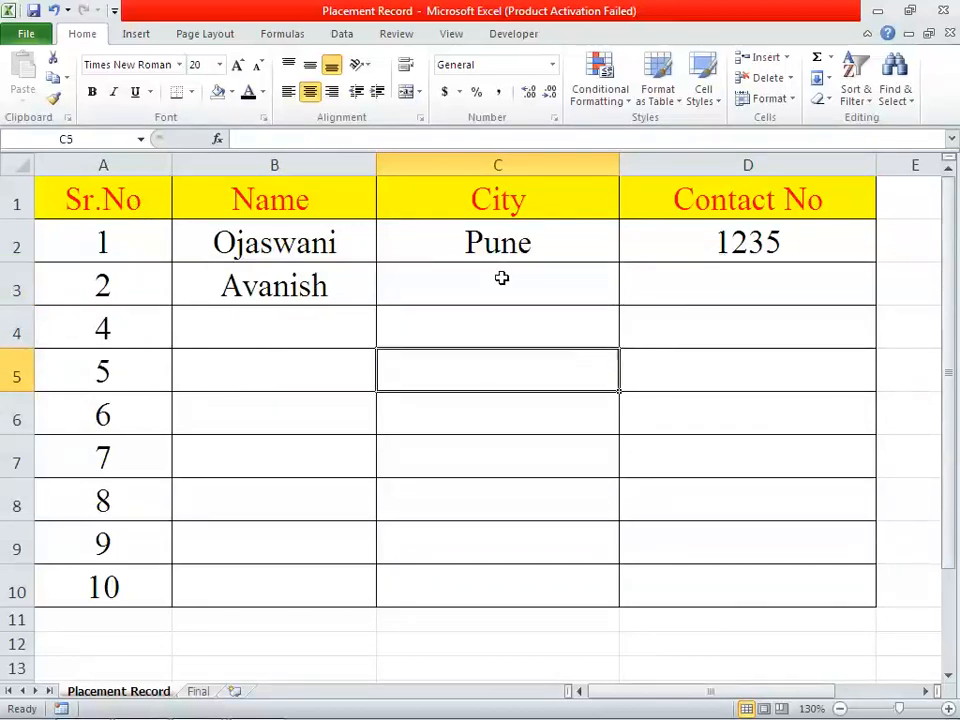
right_click(449, 162)
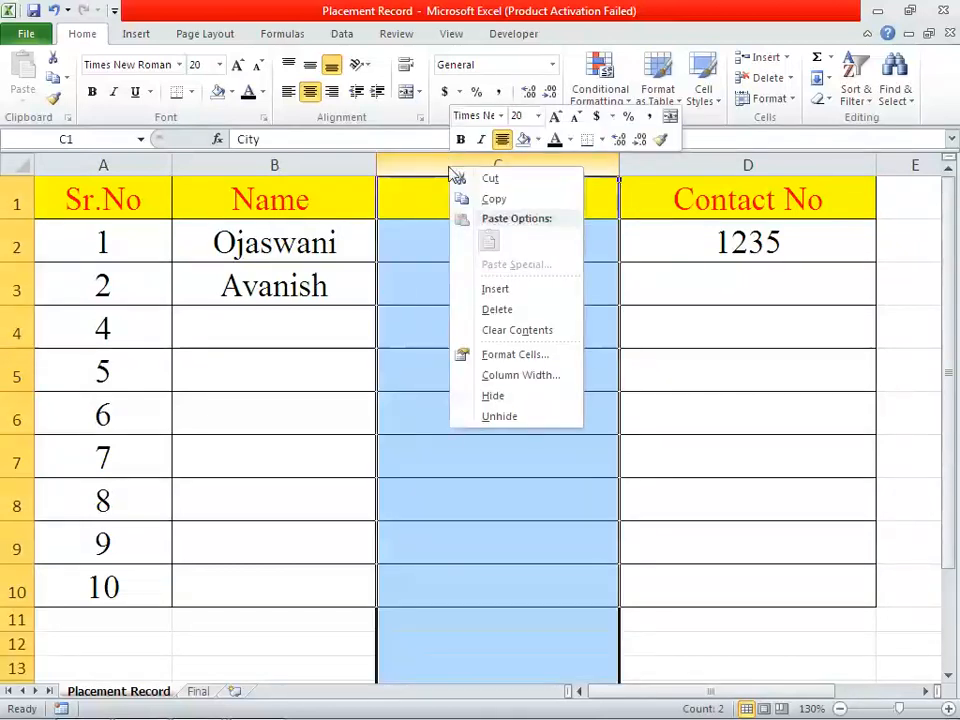
click(500, 290)
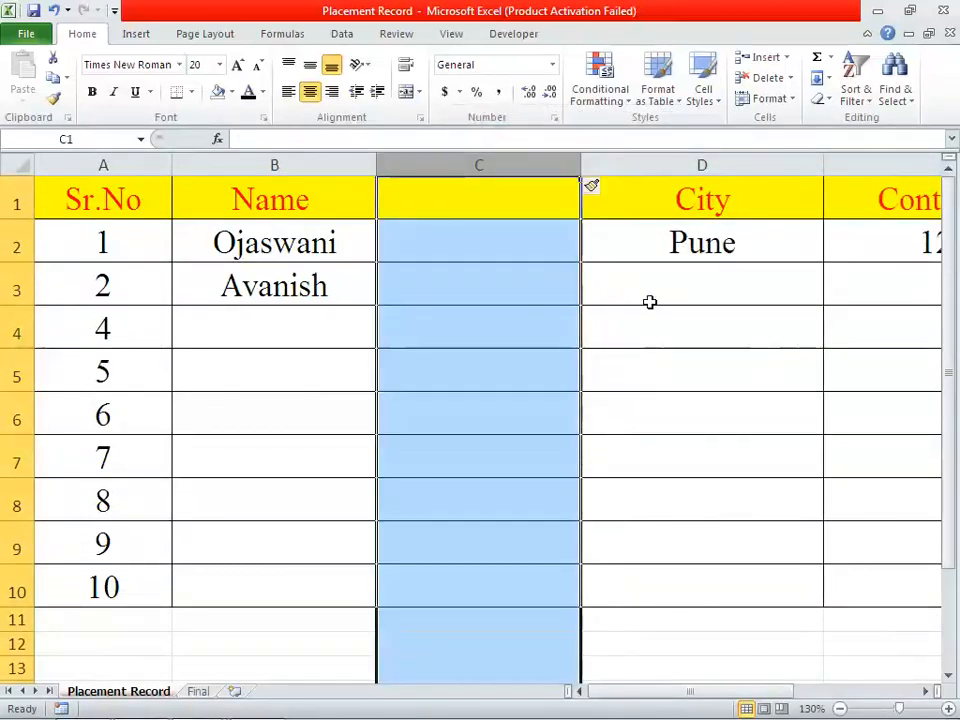
key(ctrl+z)
click(671, 352)
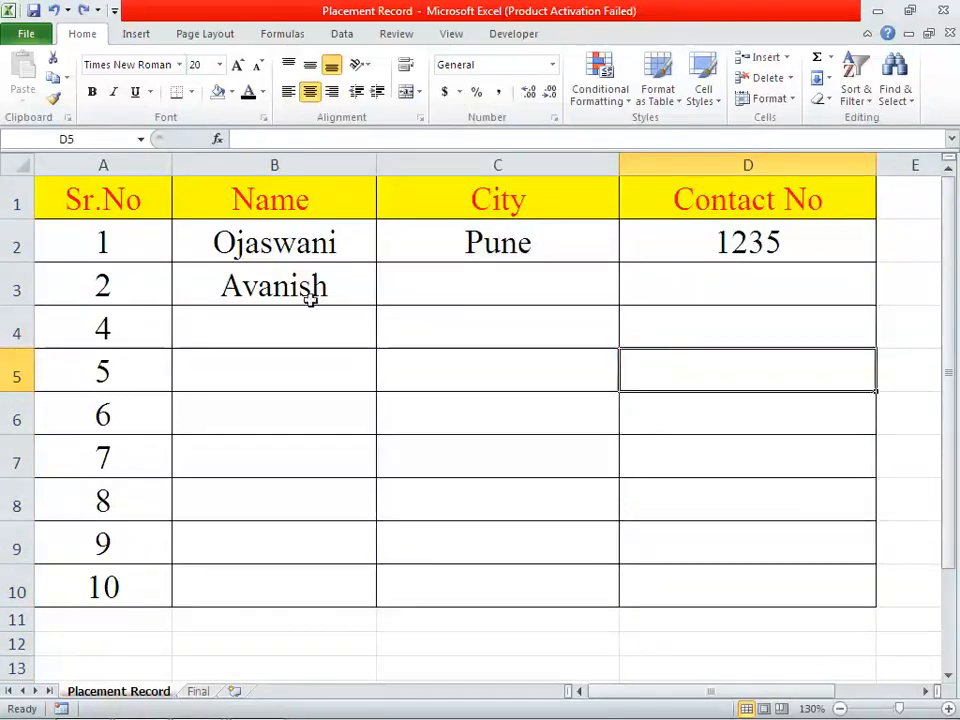
- Open the ribbon customization options, list the commands not in the ribbon, and select the Form command
click(26, 36)
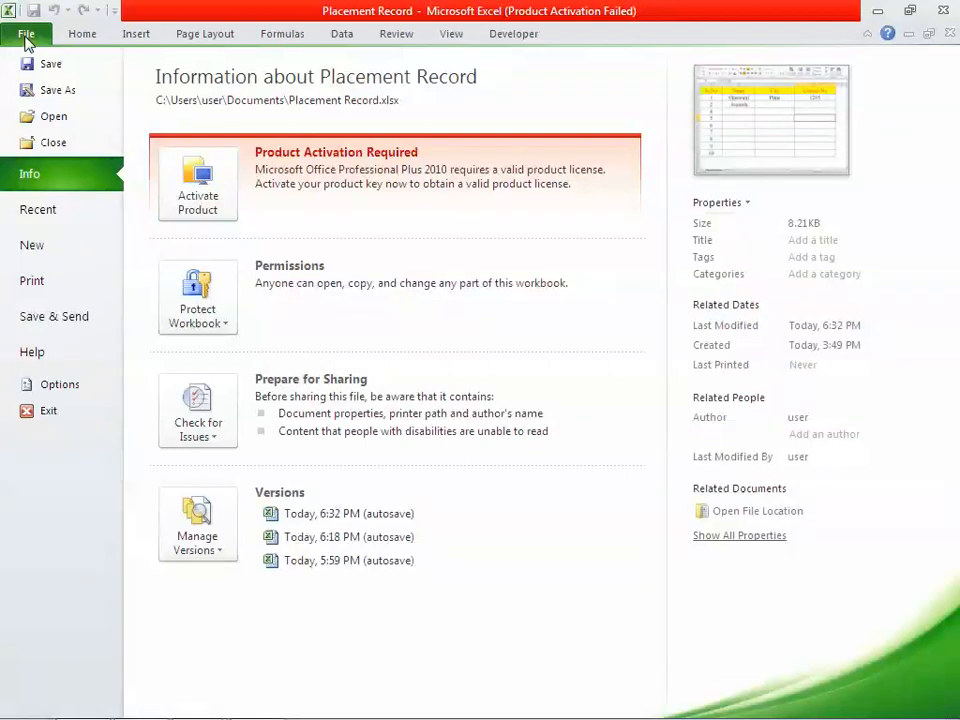
click(57, 388)
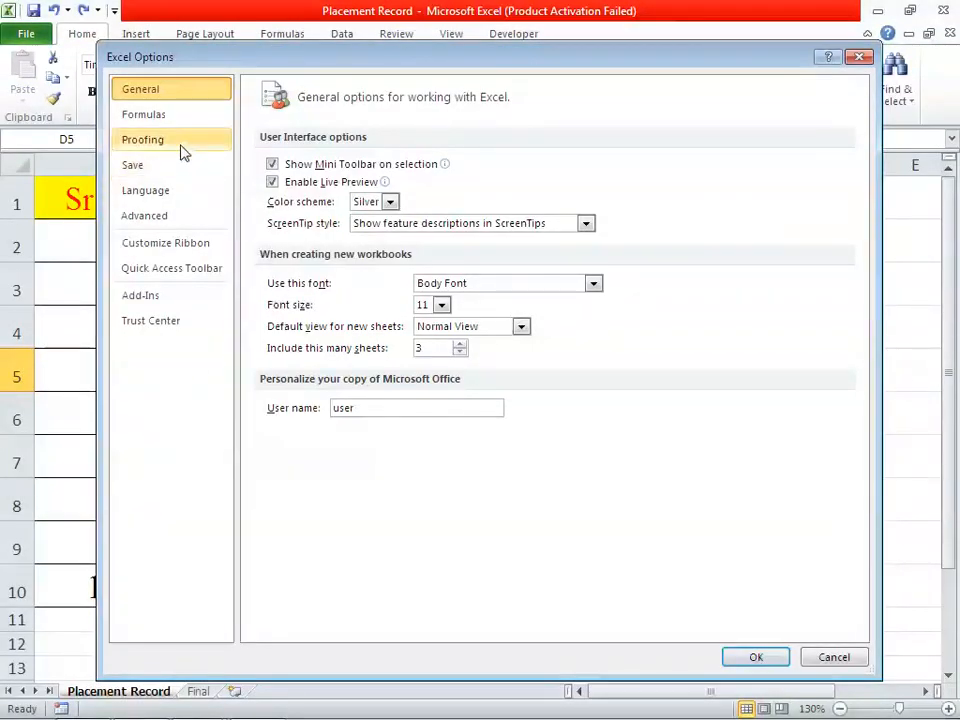
click(173, 256)
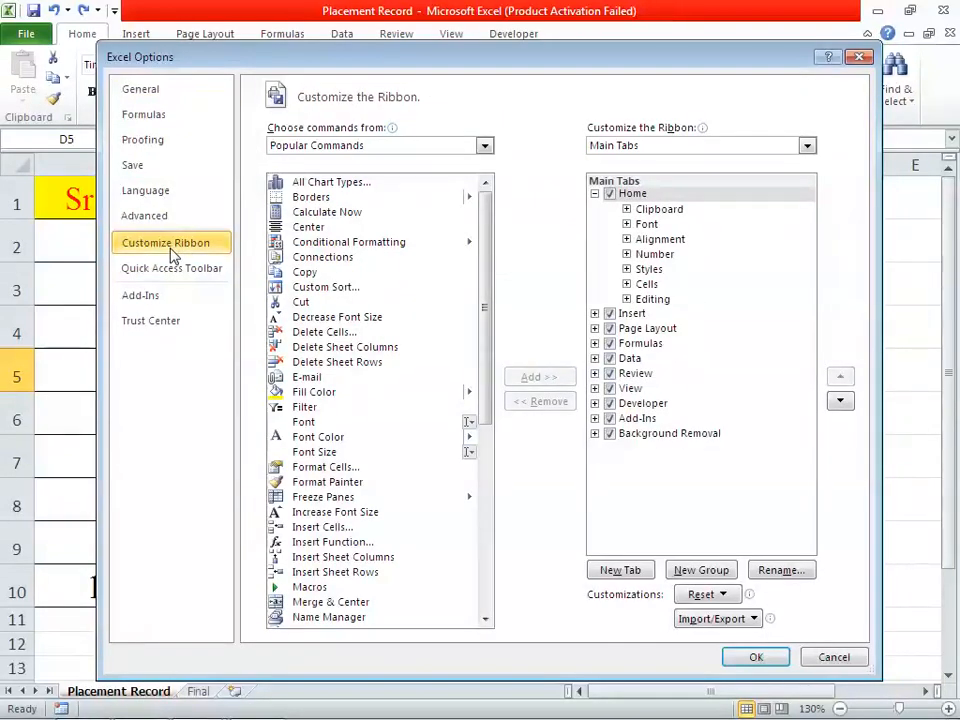
click(484, 146)
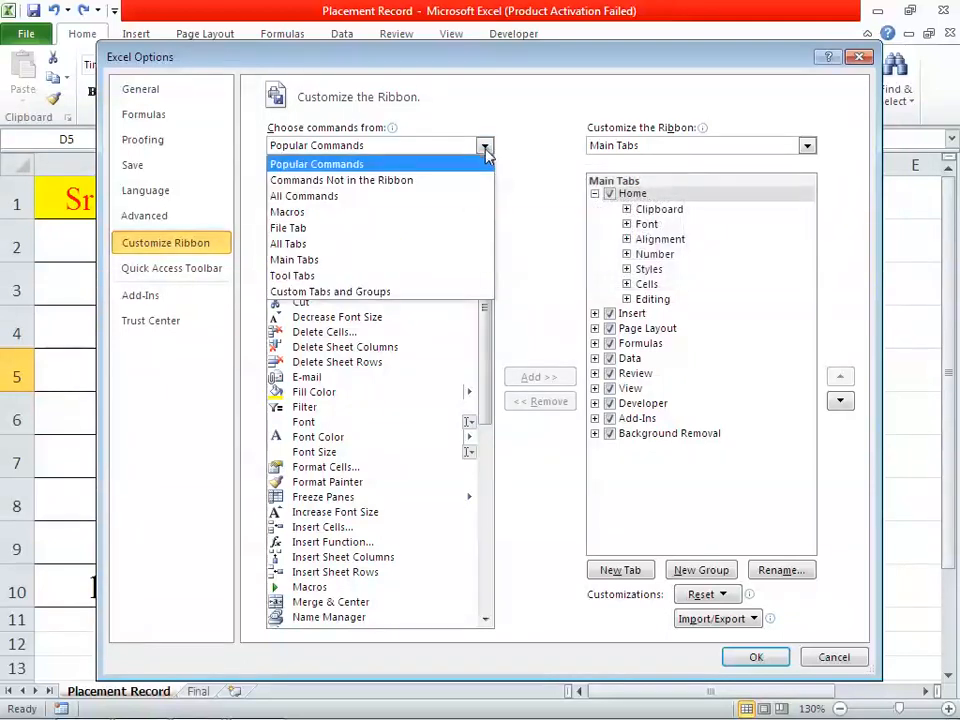
click(367, 181)
drag(484, 214, 489, 317)
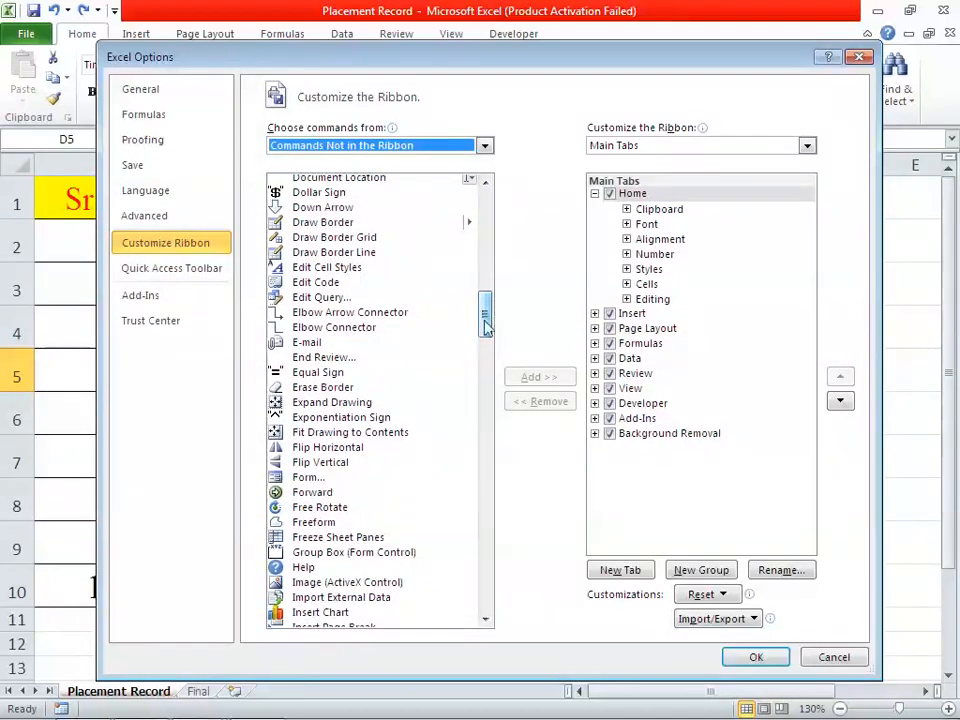
click(303, 479)
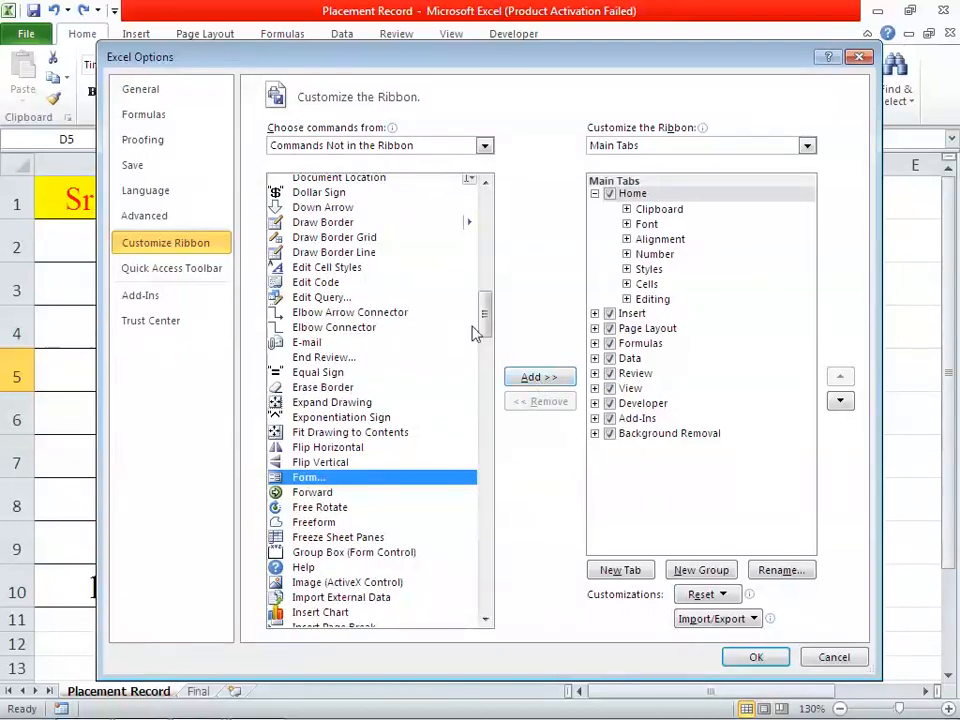
- Show the All Commands list, and return to Commands Not in the Ribbon with the Form command selected
click(484, 146)
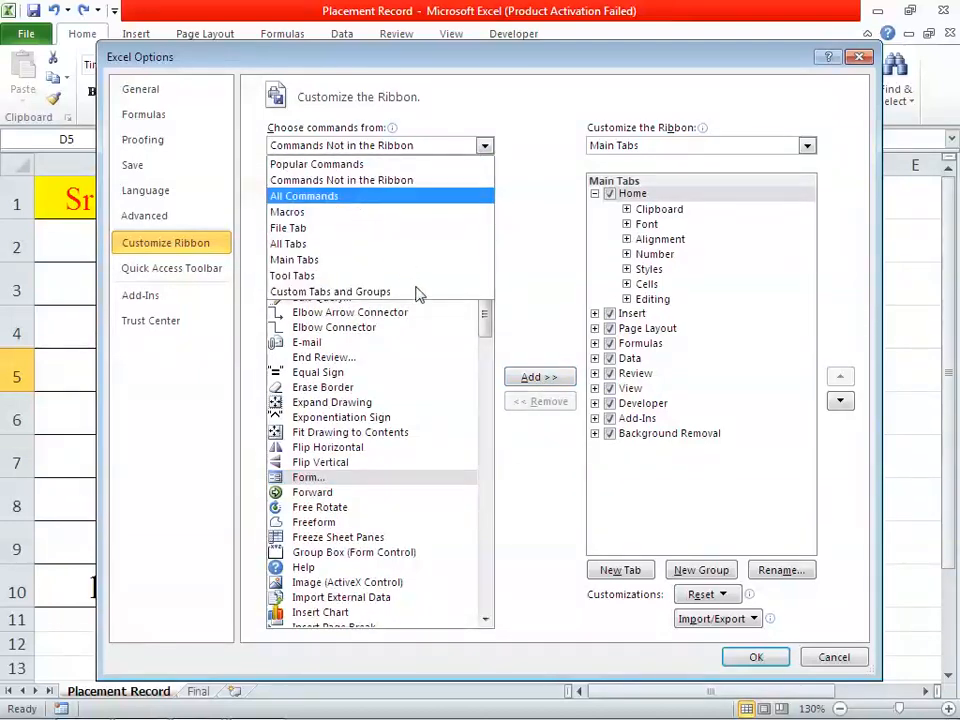
key(Return)
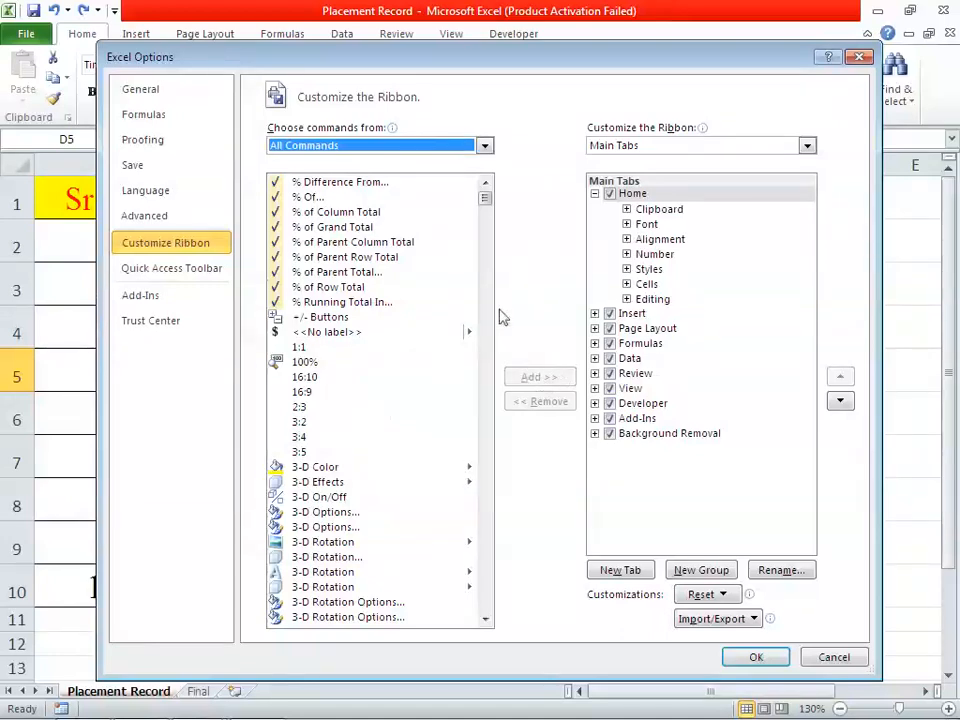
click(485, 147)
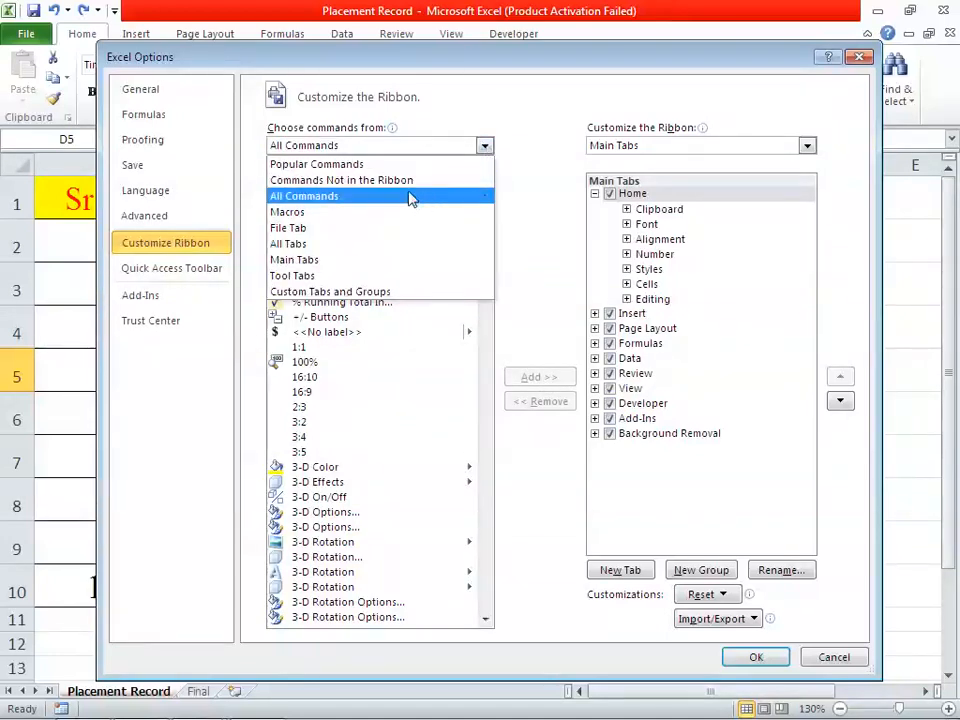
click(408, 186)
mouse_move(491, 236)
mouse_down()
mouse_move(498, 326)
mouse_move(490, 318)
mouse_move(499, 330)
mouse_up()
click(310, 445)
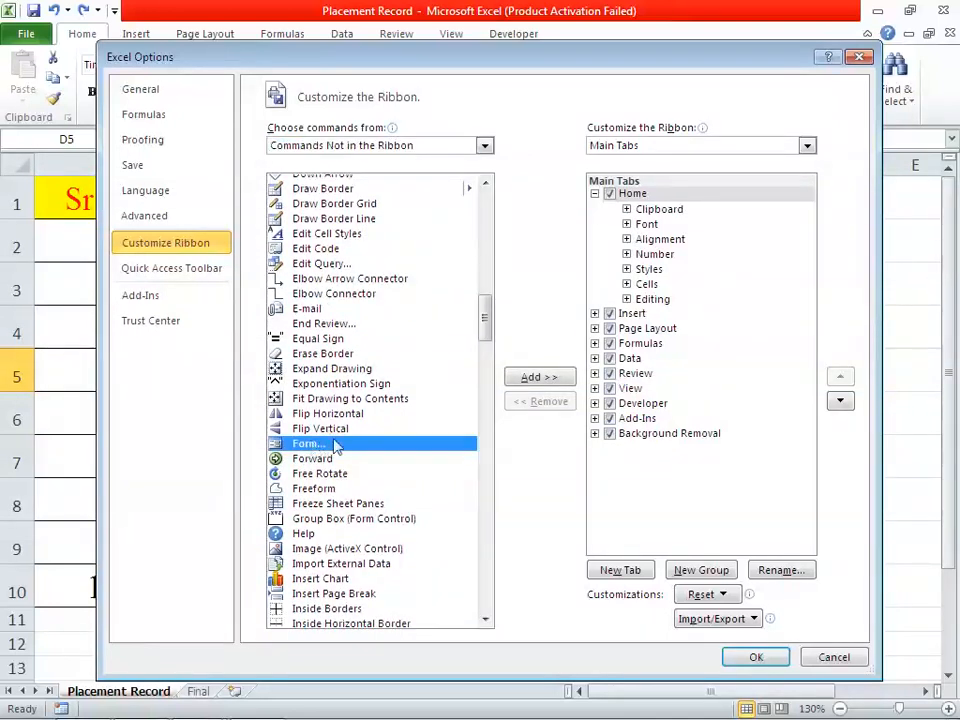
- Try to add the Form command directly to the Home tab
click(538, 378)
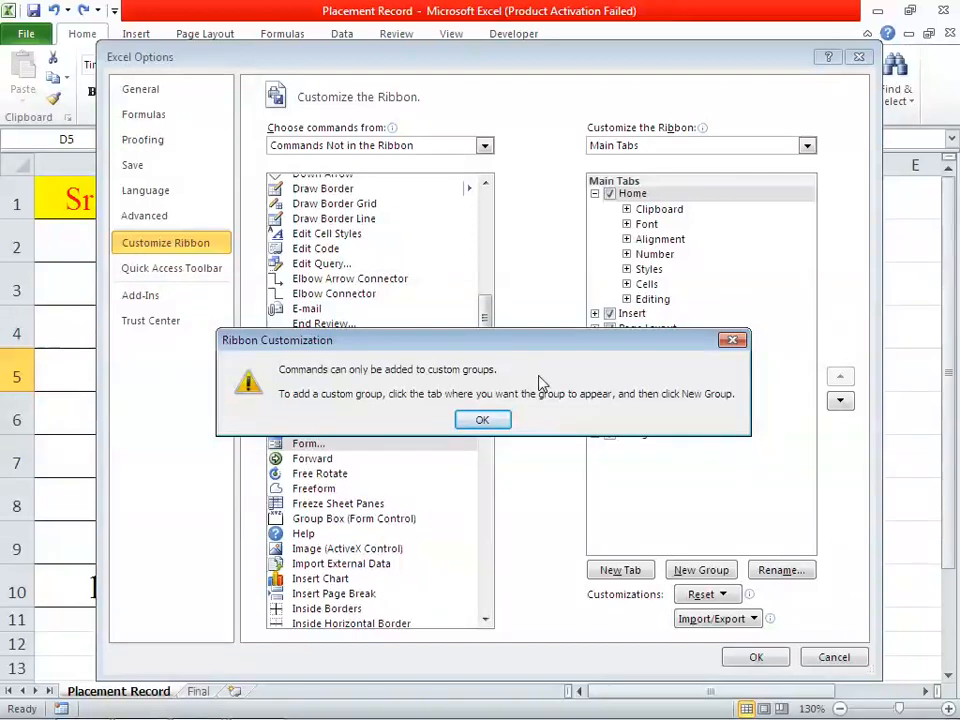
click(480, 421)
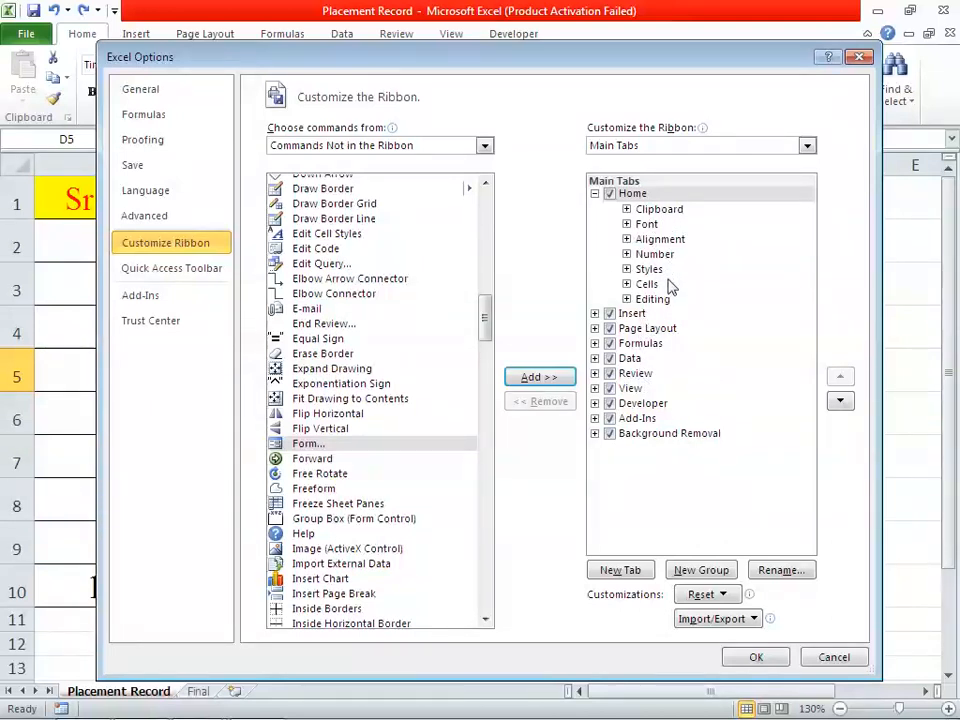
- Add a second custom group under the View tab in the ribbon tree, and remove it again
click(595, 389)
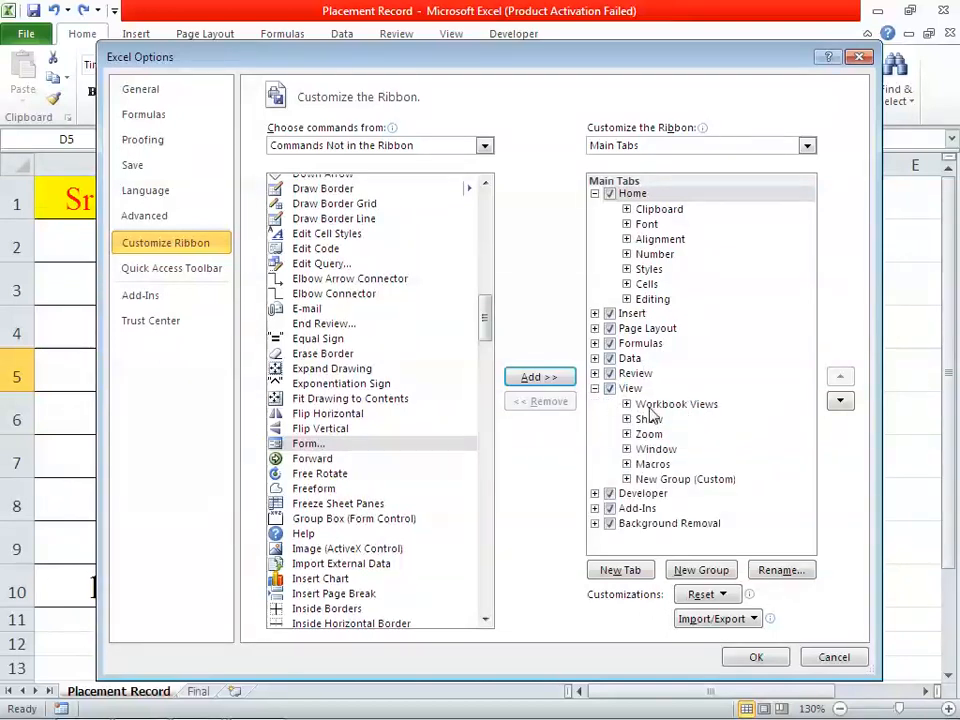
click(669, 482)
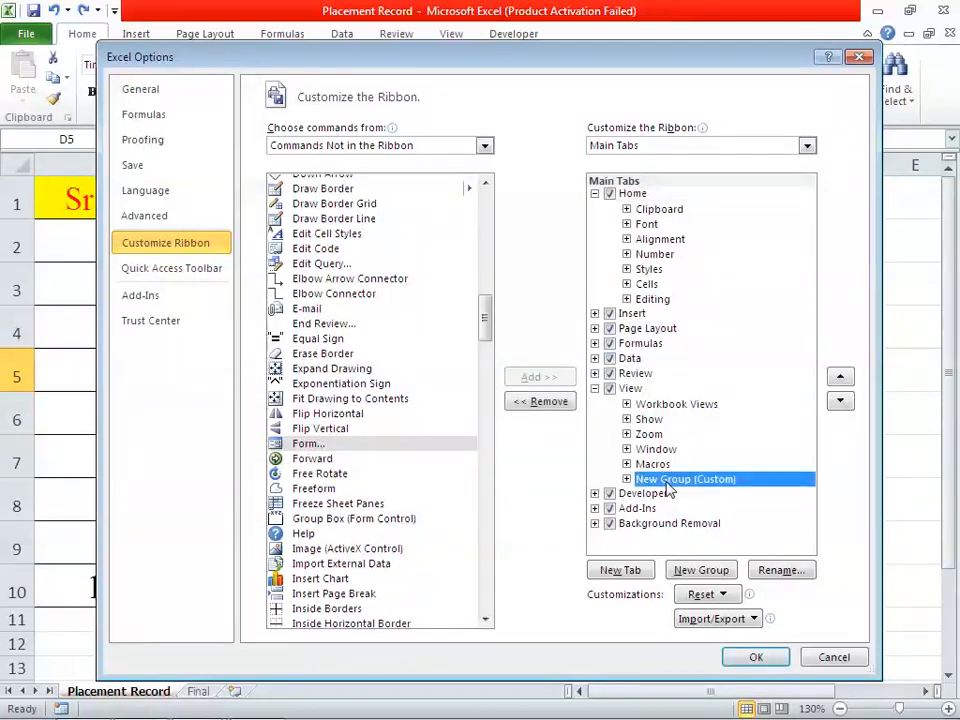
click(713, 572)
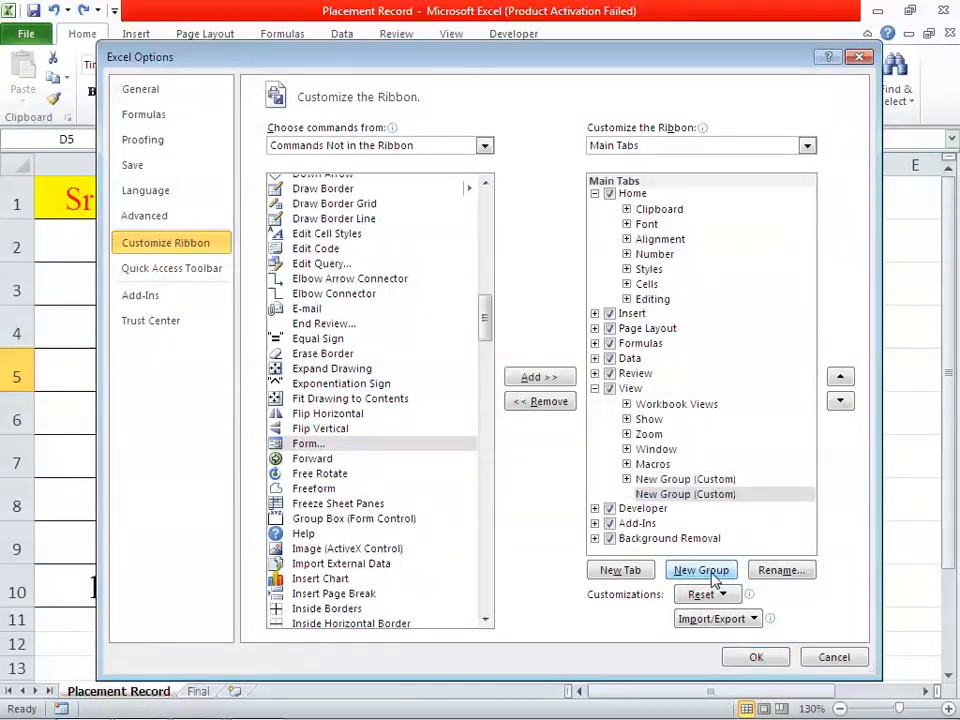
click(681, 496)
right_click(682, 497)
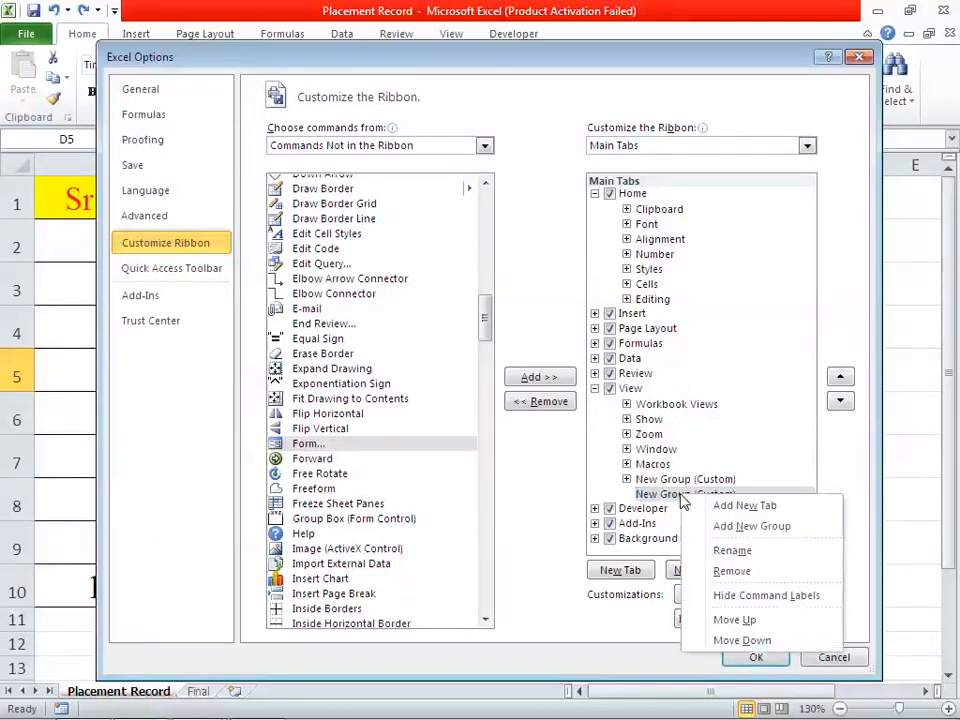
click(733, 571)
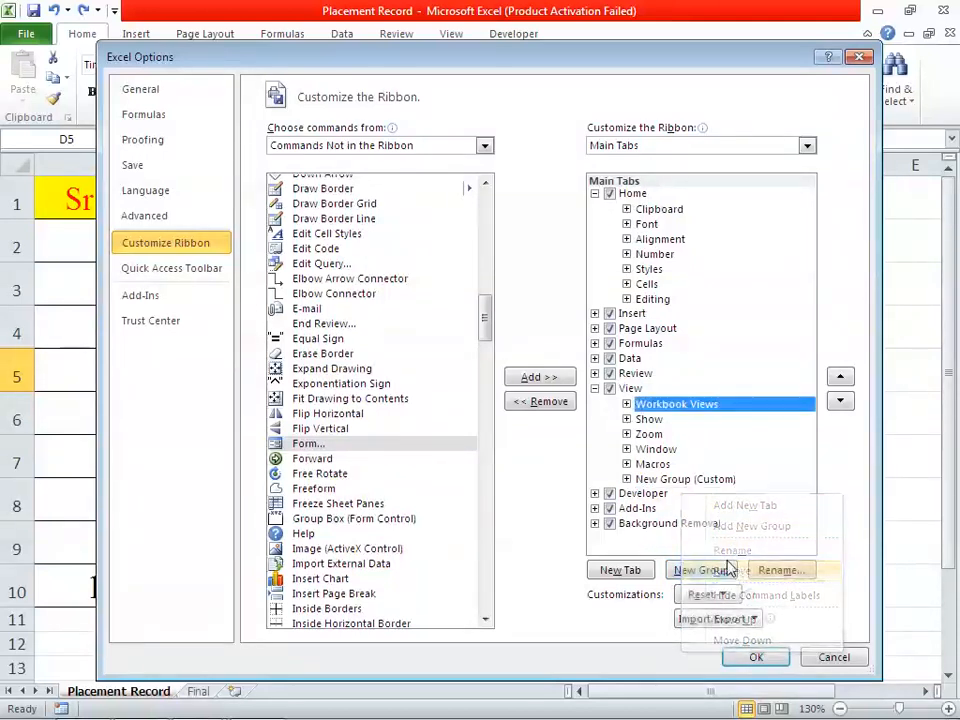
- Remove the Form command from the existing custom group under View
click(660, 481)
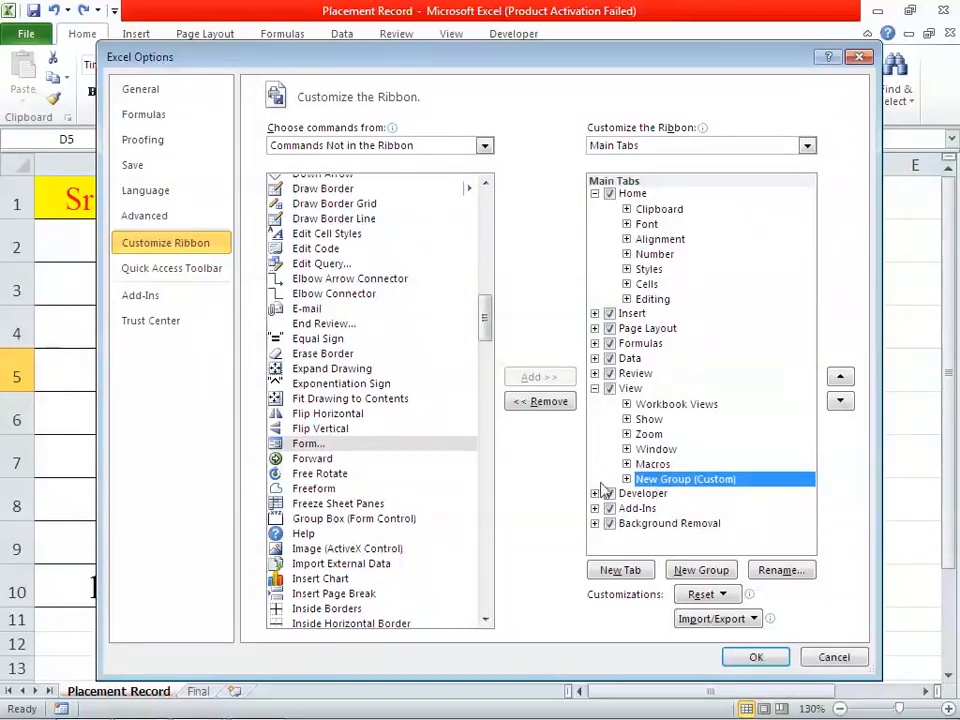
key(alt+a)
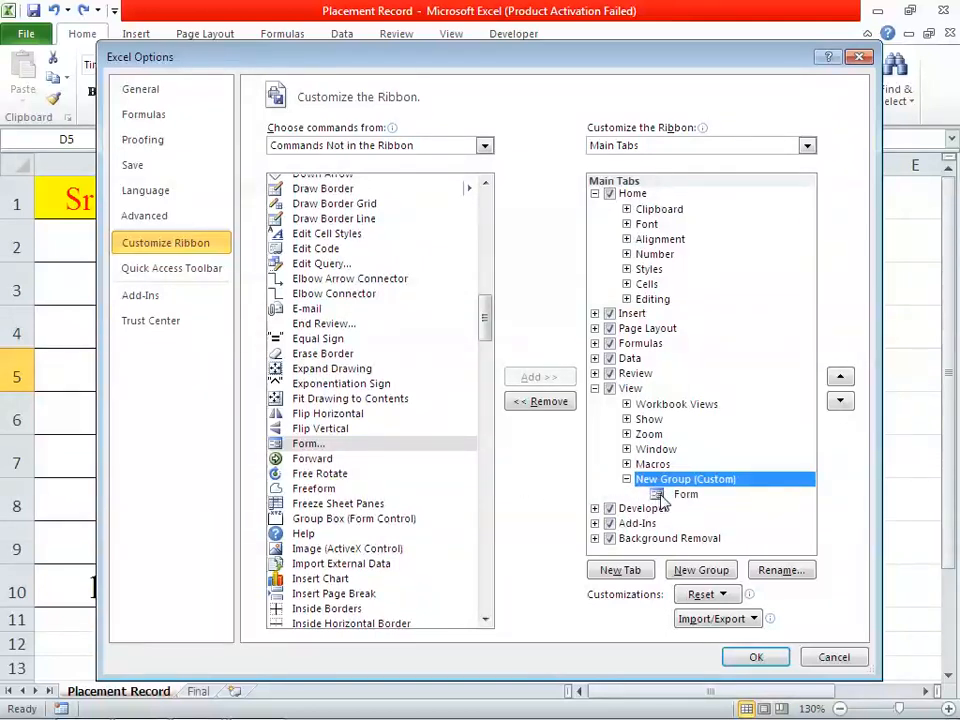
click(678, 495)
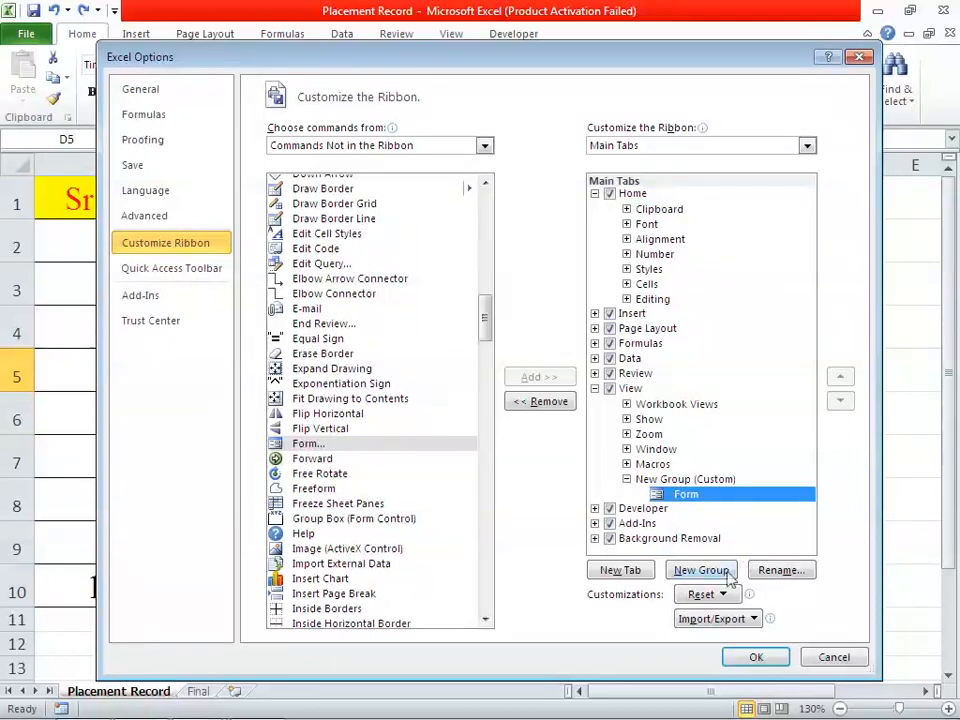
right_click(710, 496)
click(731, 573)
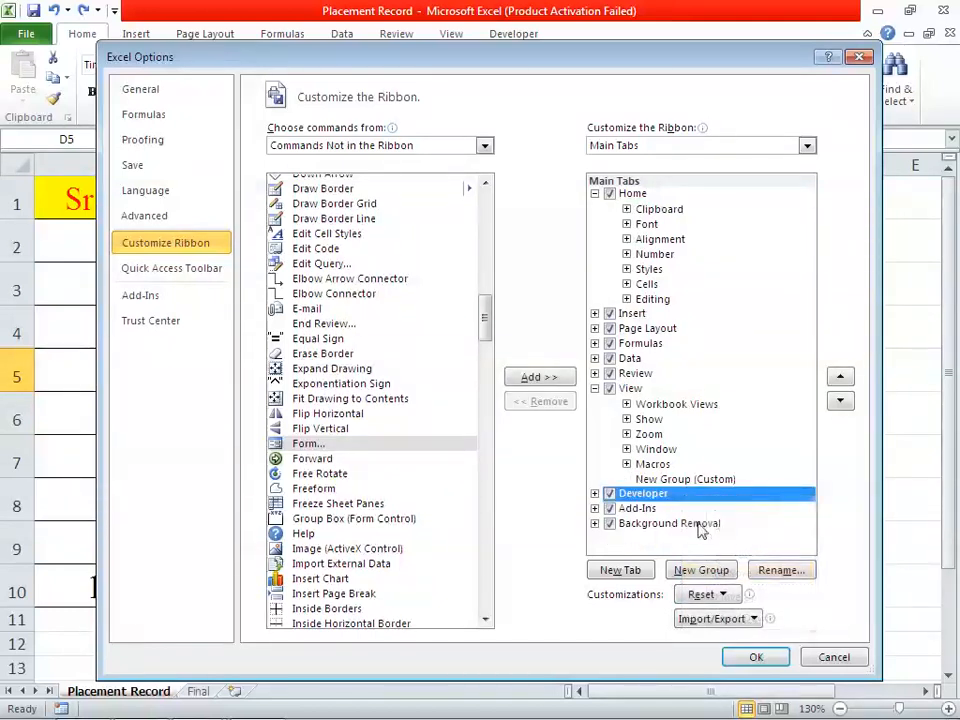
- Add the Form command to the empty custom group under View
click(652, 481)
click(310, 443)
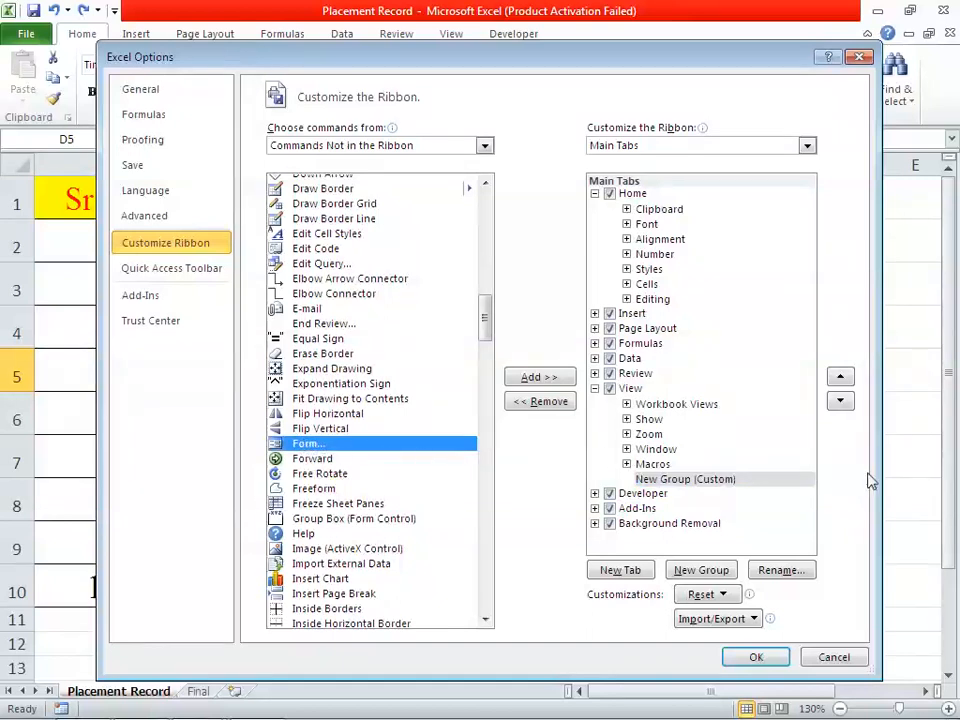
click(539, 379)
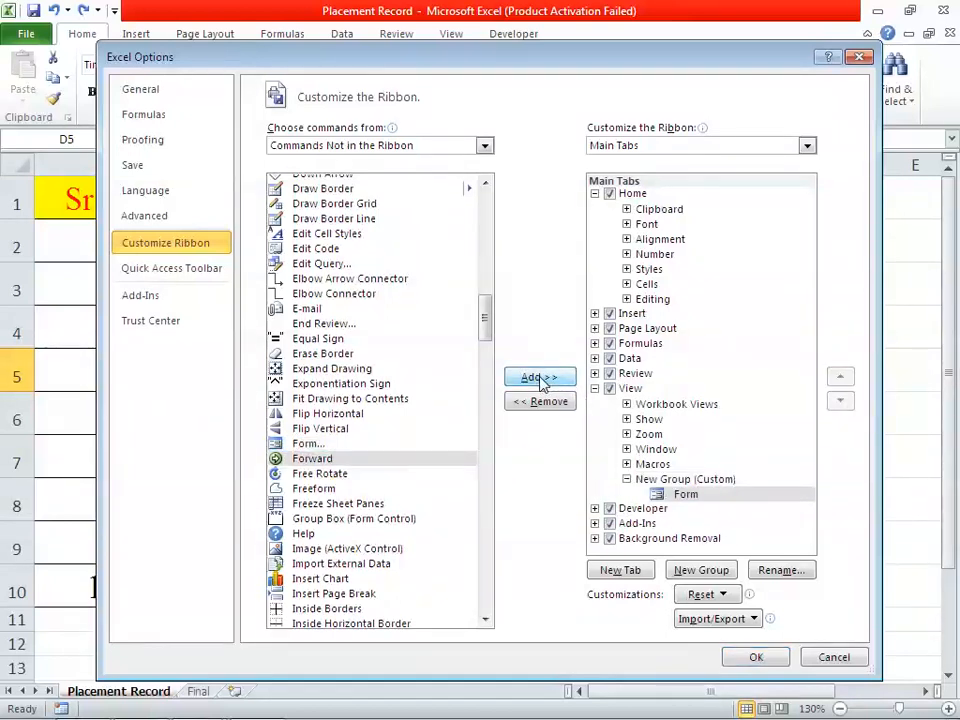
- Rename the custom group under View as Form Creation, with a symbol of its own, and apply the ribbon customization
right_click(679, 480)
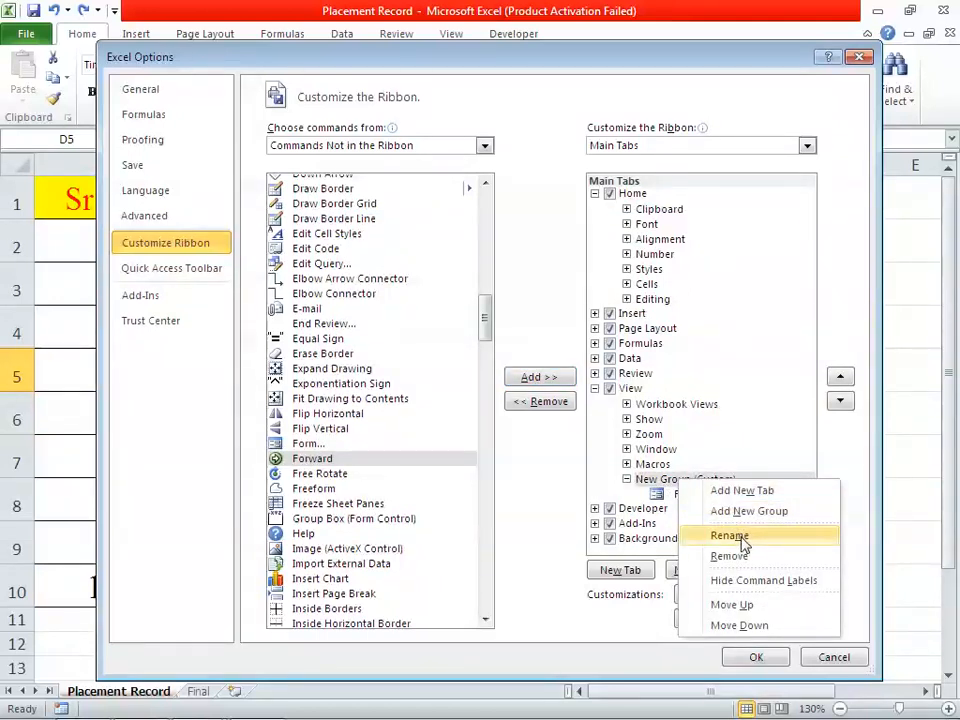
click(665, 487)
right_click(680, 485)
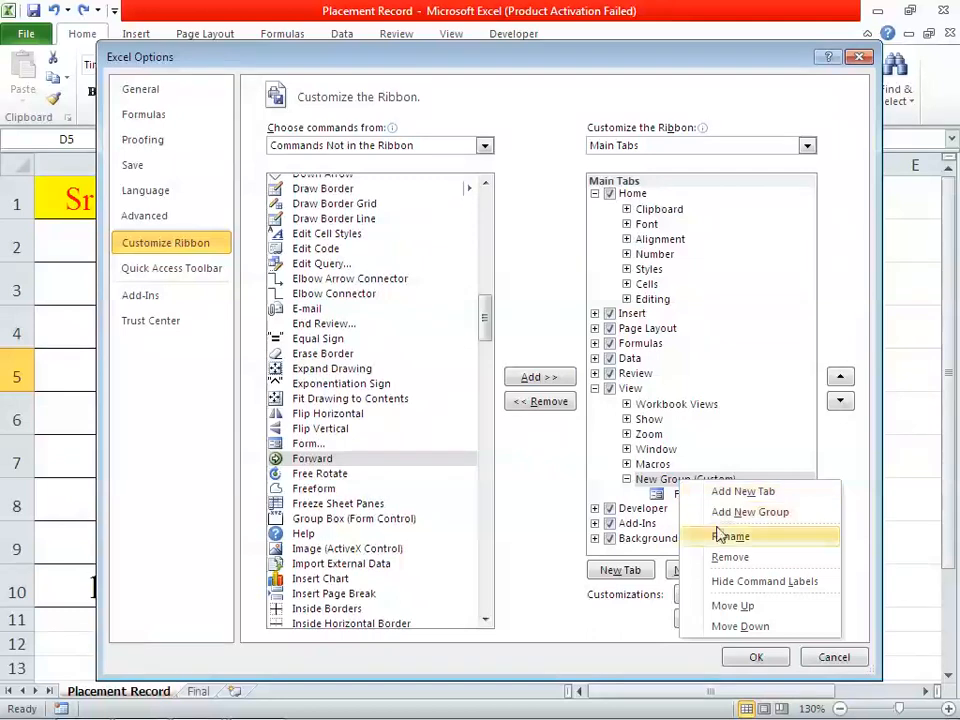
click(688, 534)
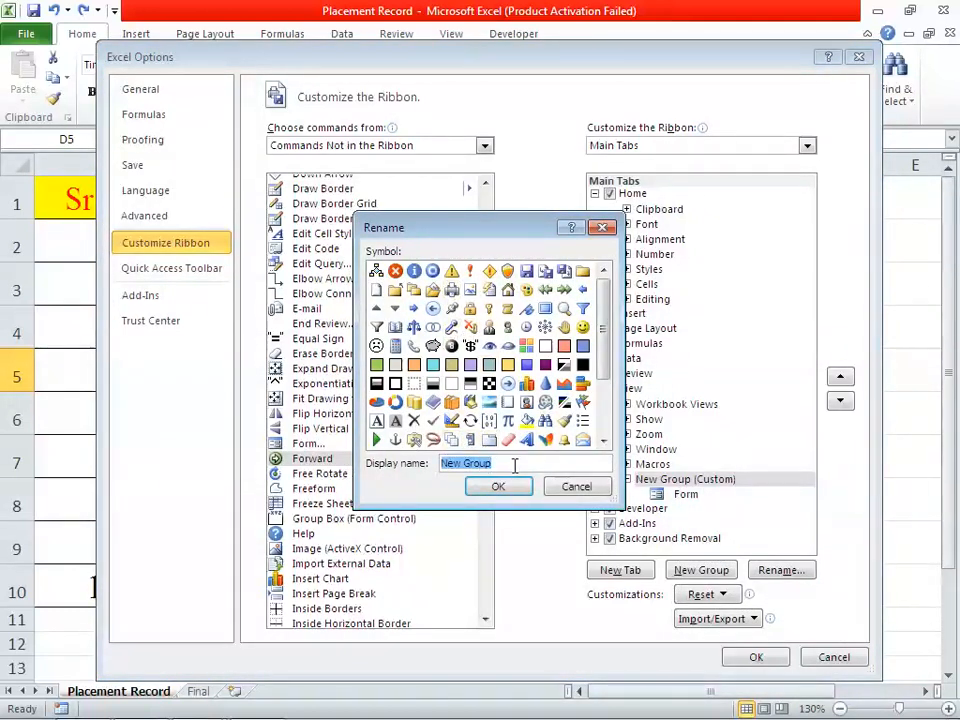
text(Form Creation)
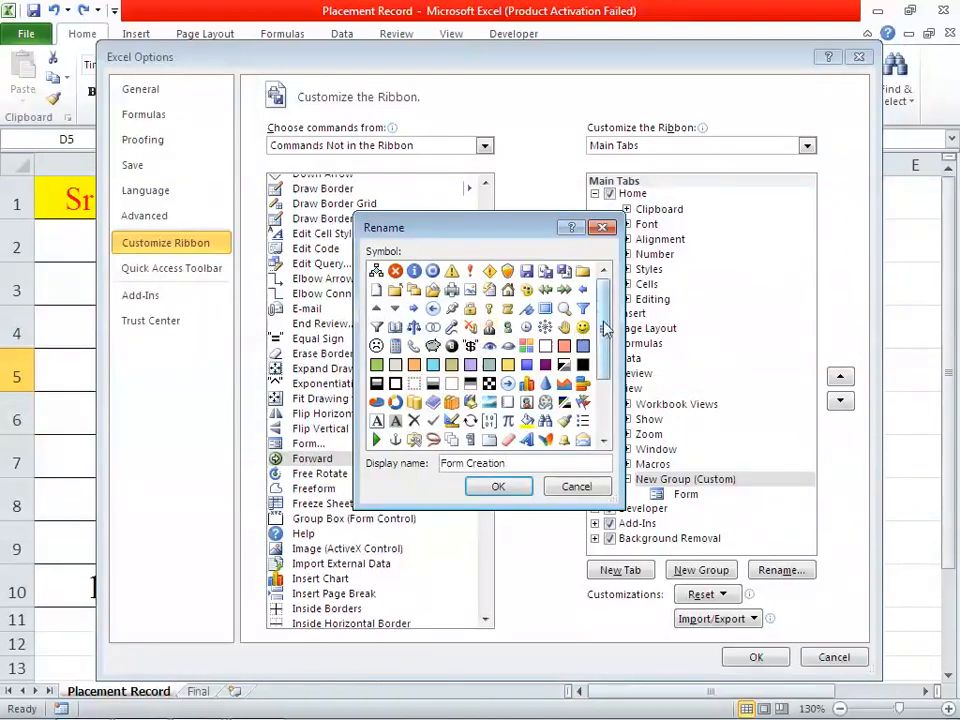
scroll(605, 330, down, 3)
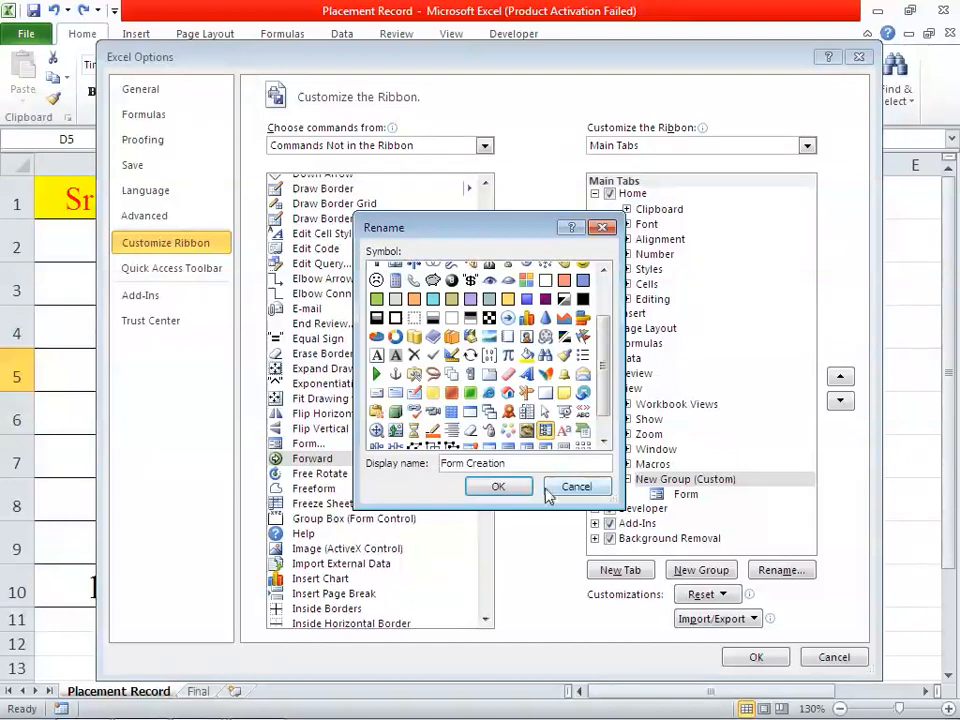
click(497, 488)
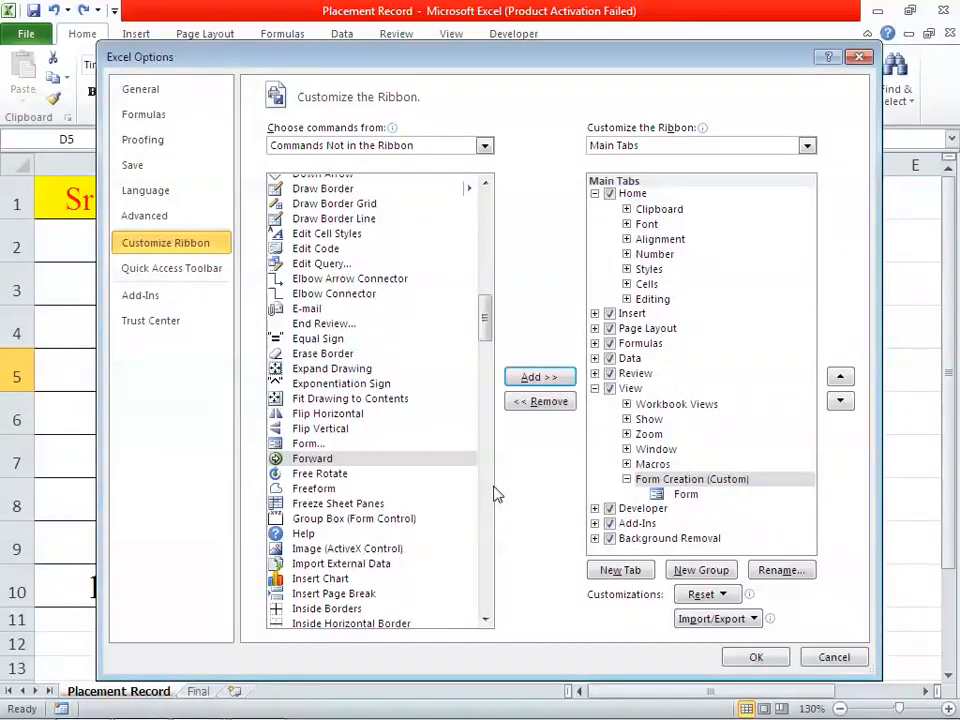
click(755, 658)
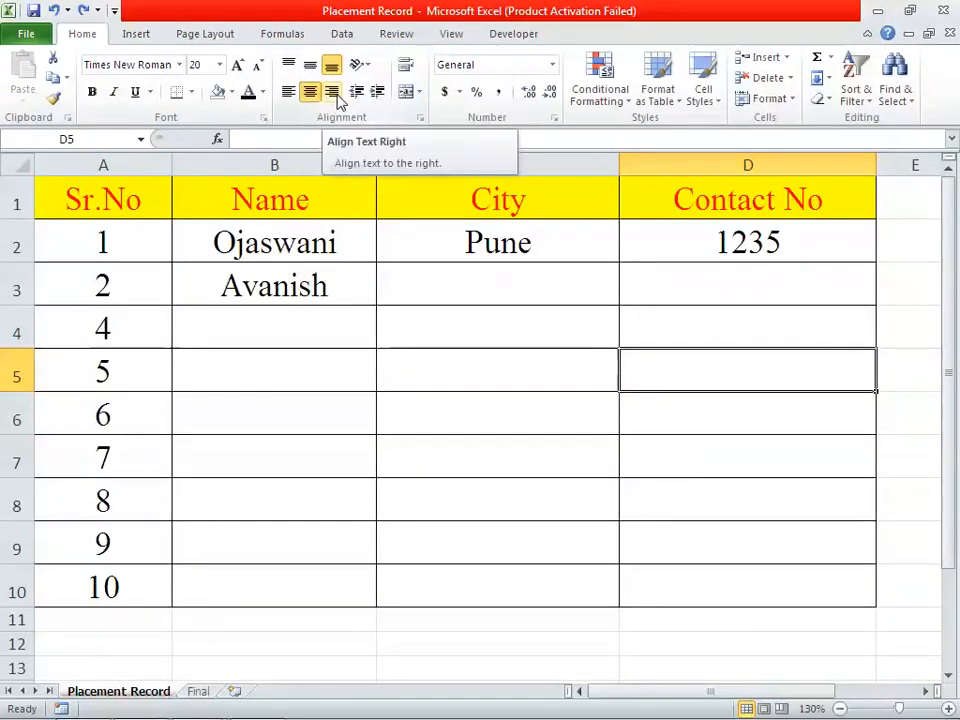
- Try to open the data form from the View ribbon's Form Creation group with only cell D5 selected
click(451, 34)
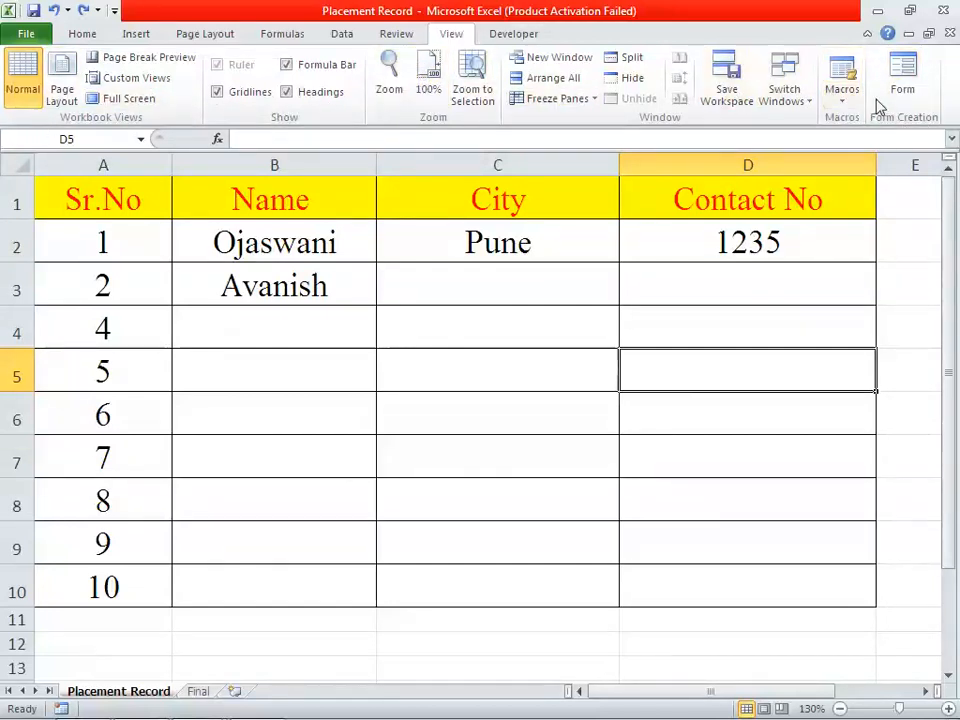
click(905, 82)
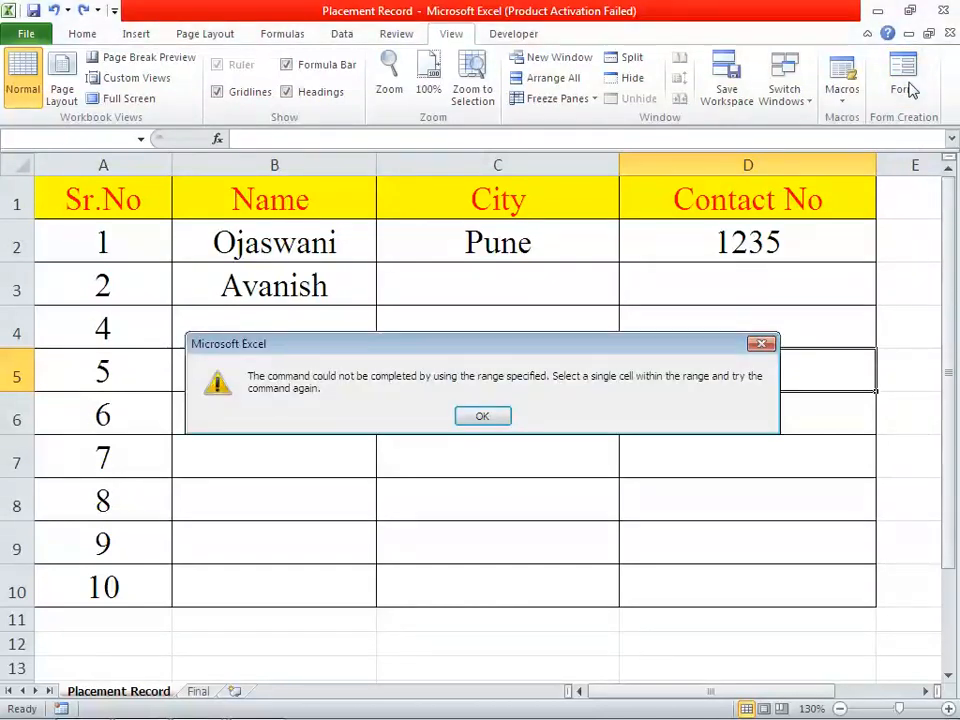
click(485, 416)
click(536, 398)
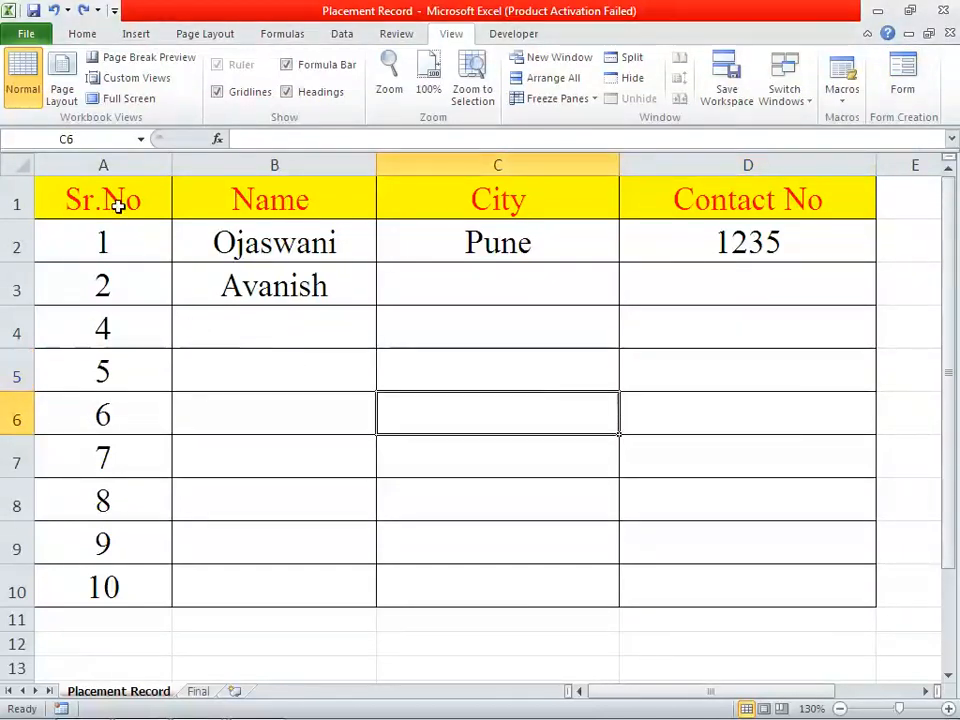
- Open the data form for the range A1:D10, look at the first record, and close the form
drag(105, 190, 677, 579)
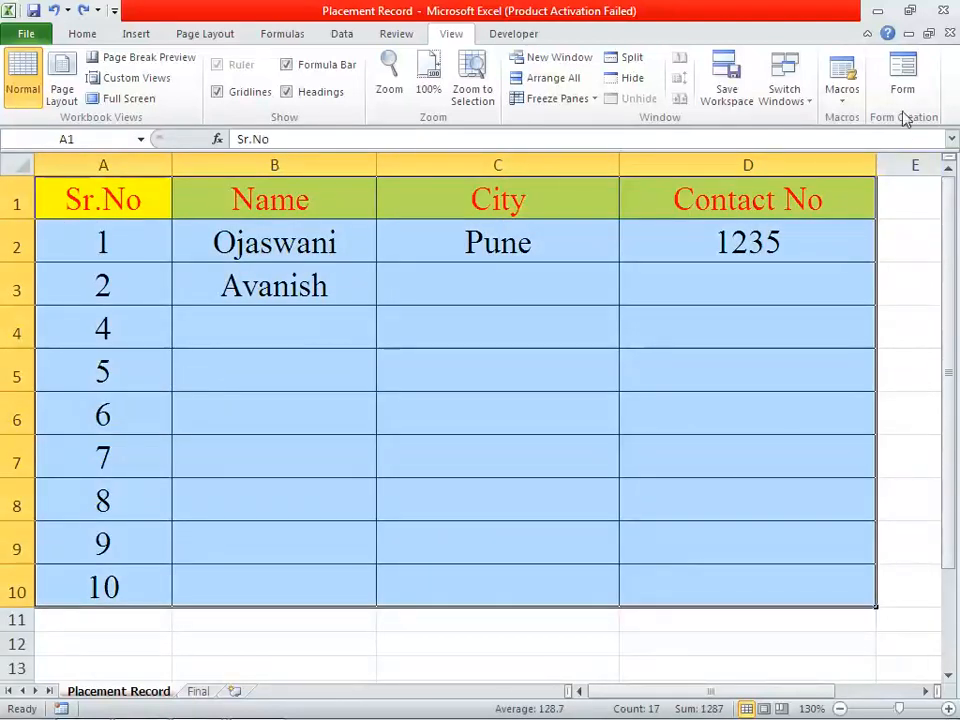
click(902, 78)
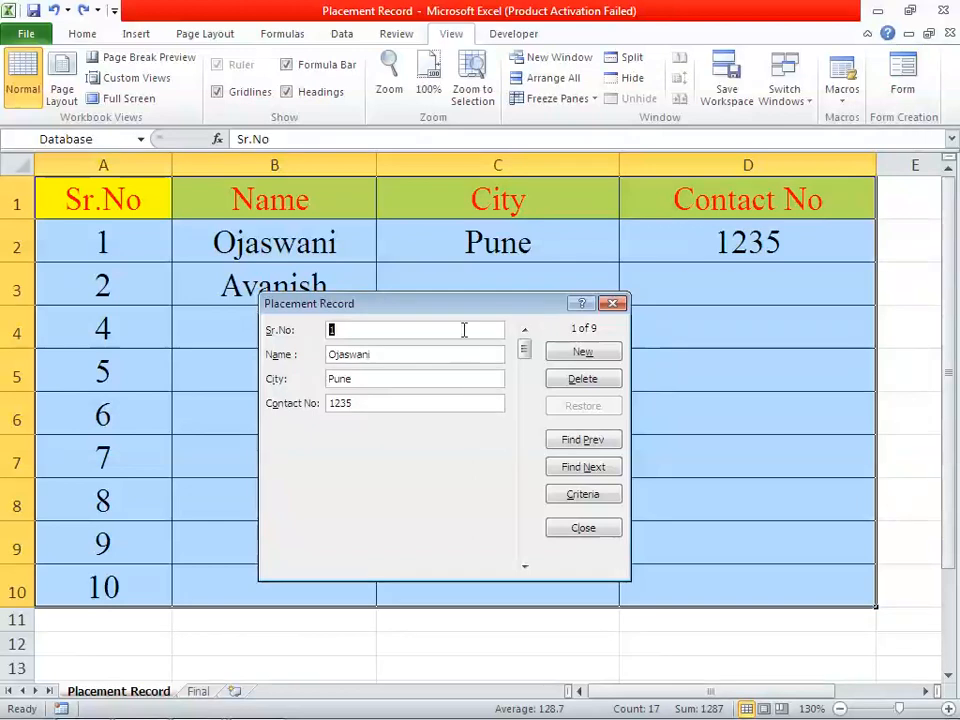
drag(452, 306, 527, 323)
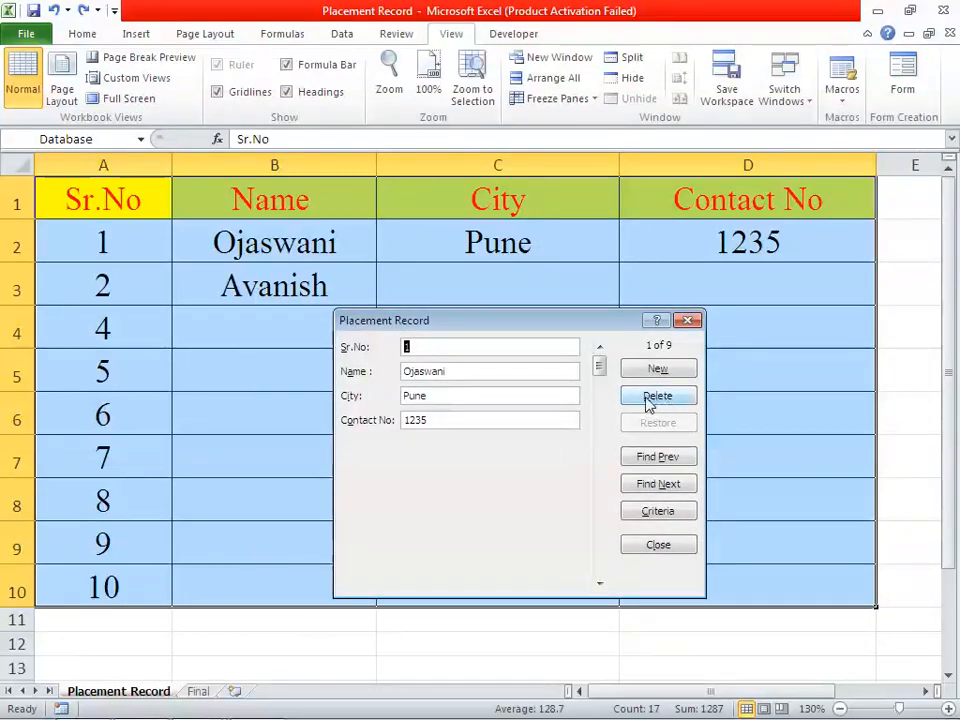
click(688, 320)
- Insert a row above serial number 4 and enter 3 in cell A4
click(17, 328)
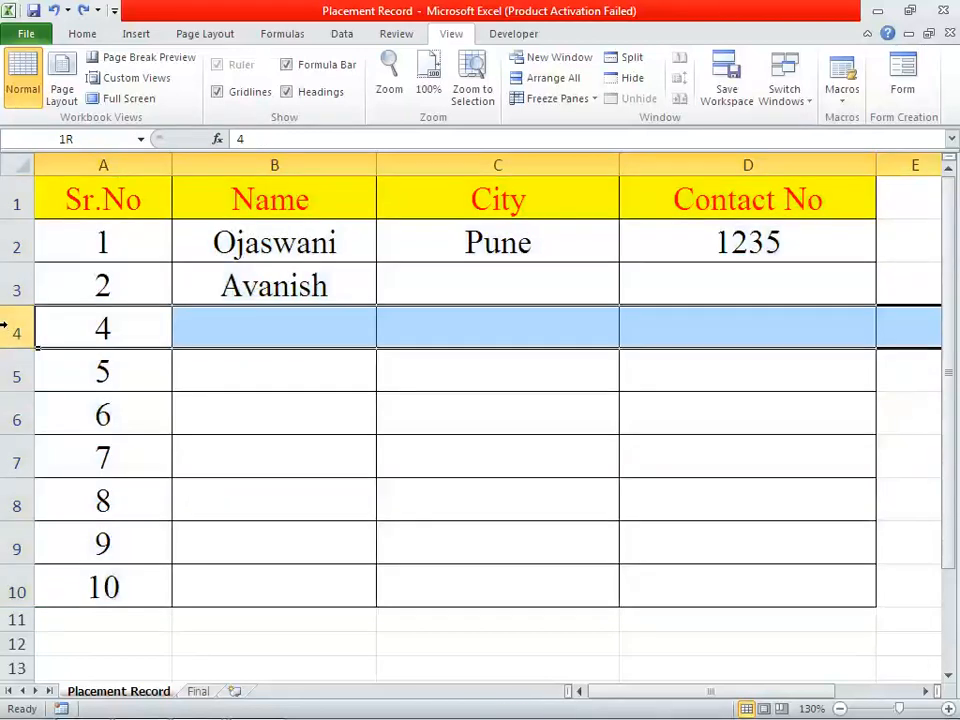
right_click(14, 328)
click(36, 448)
click(206, 465)
click(133, 340)
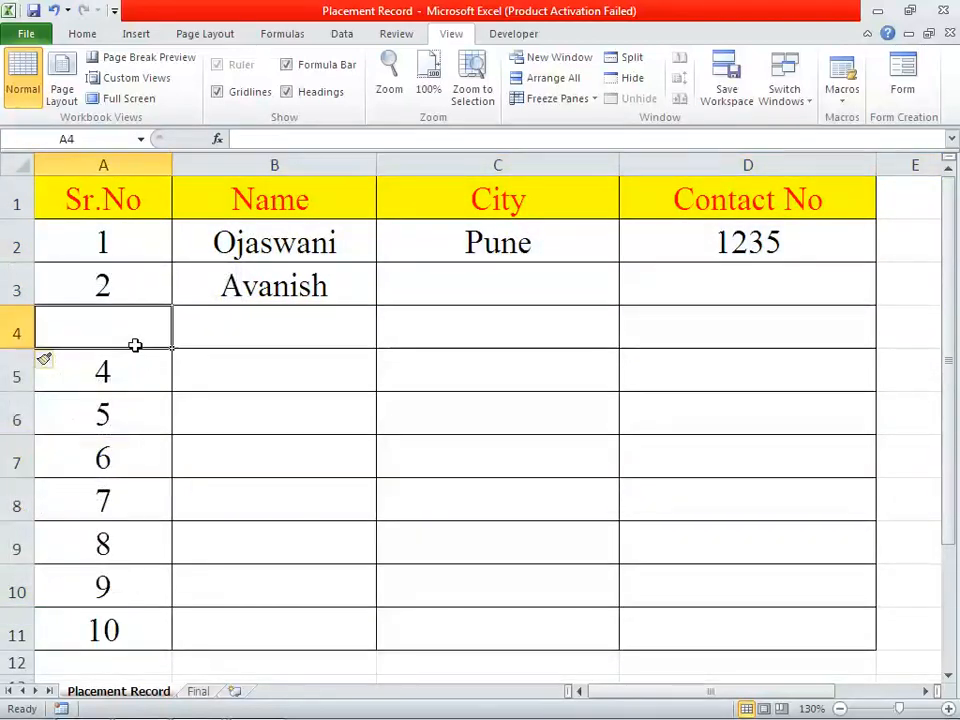
key(ctrl+z)
- Open the data form for the range A1:D11 and reposition it over the sheet
drag(90, 198, 760, 620)
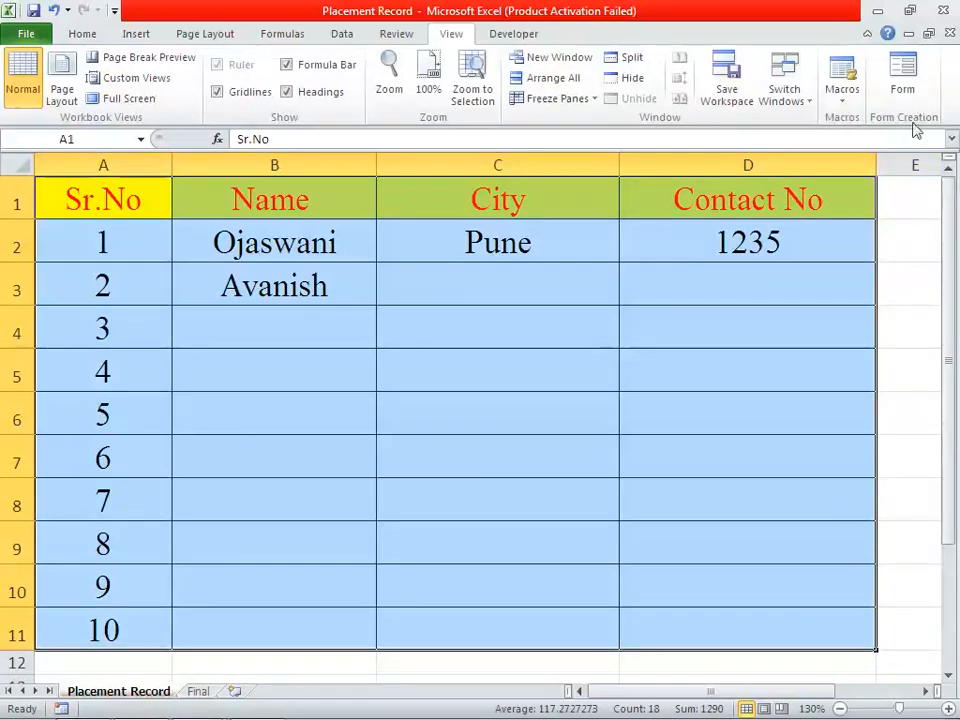
click(900, 80)
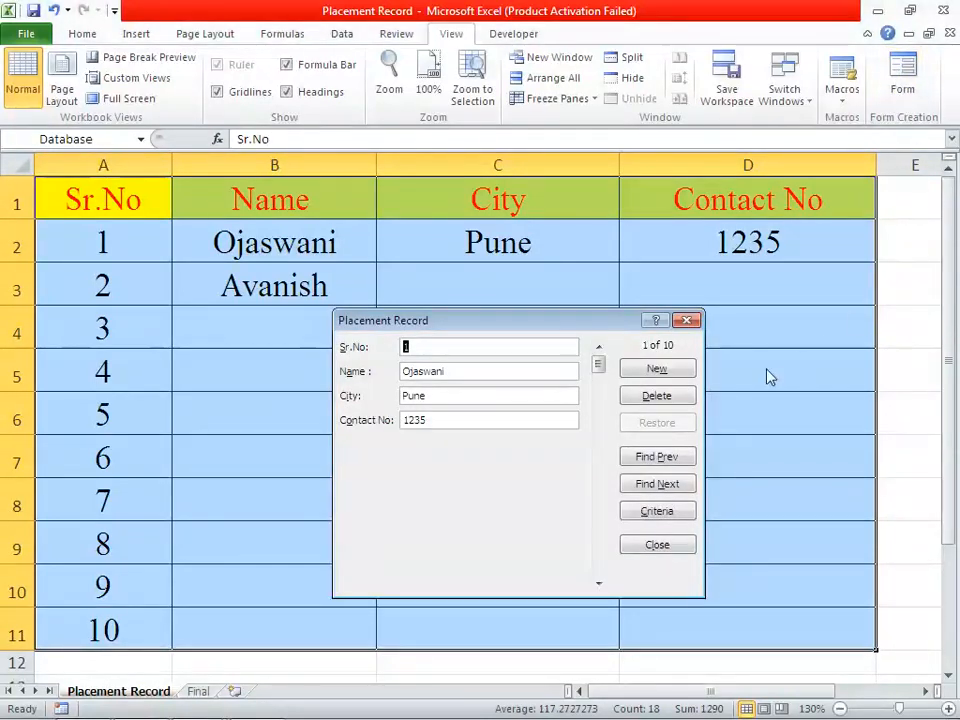
drag(499, 321, 591, 278)
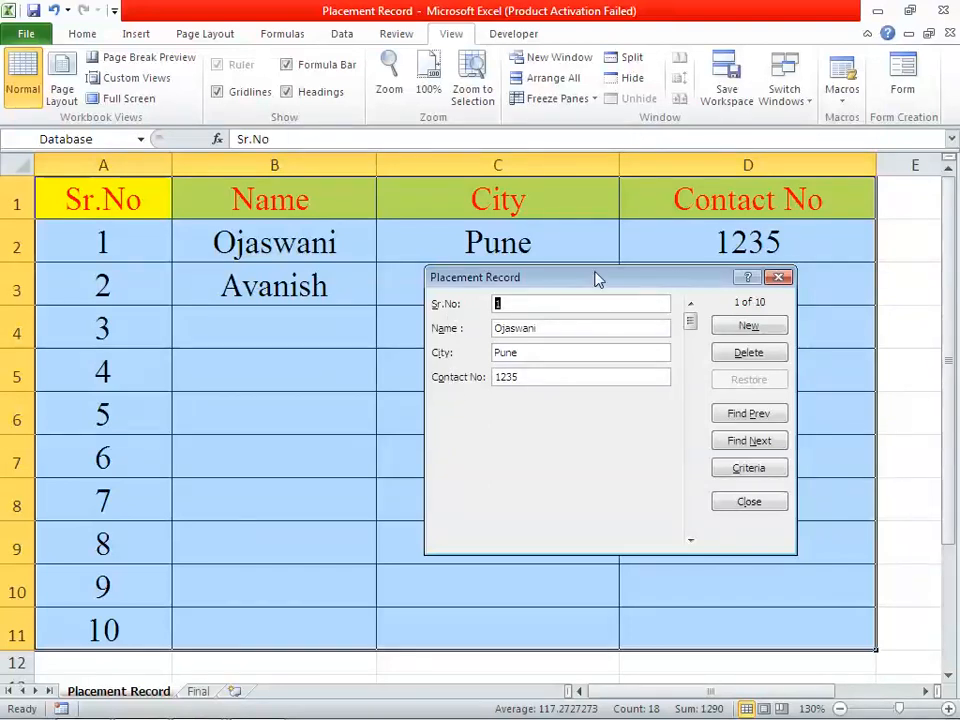
drag(596, 279, 522, 260)
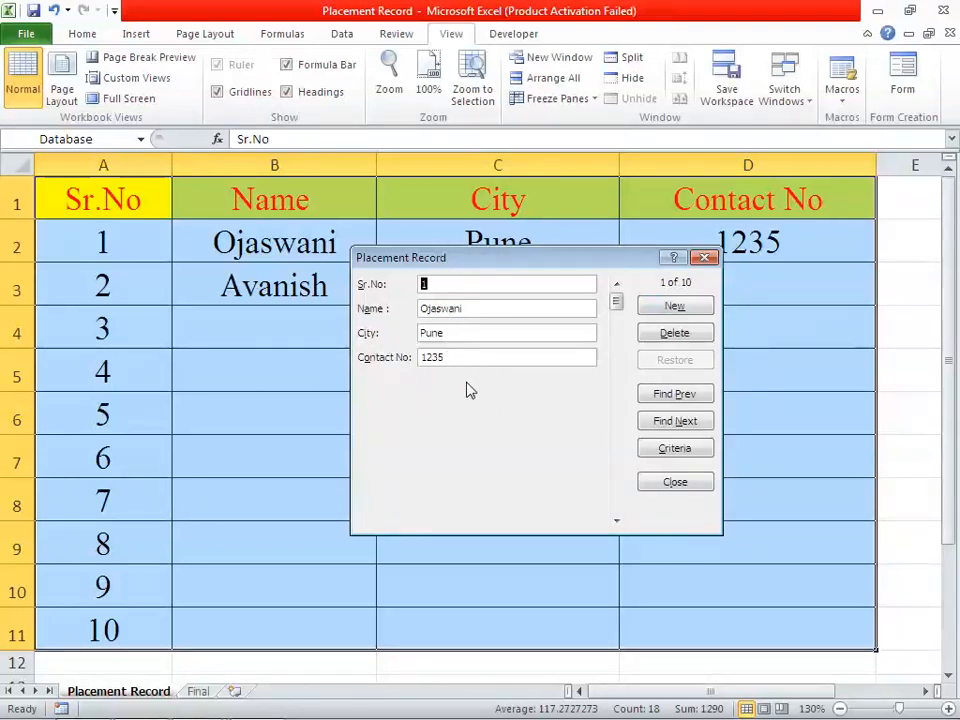
- Go to the second record in the data form and fill in the city Nagpur and the contact number
click(680, 428)
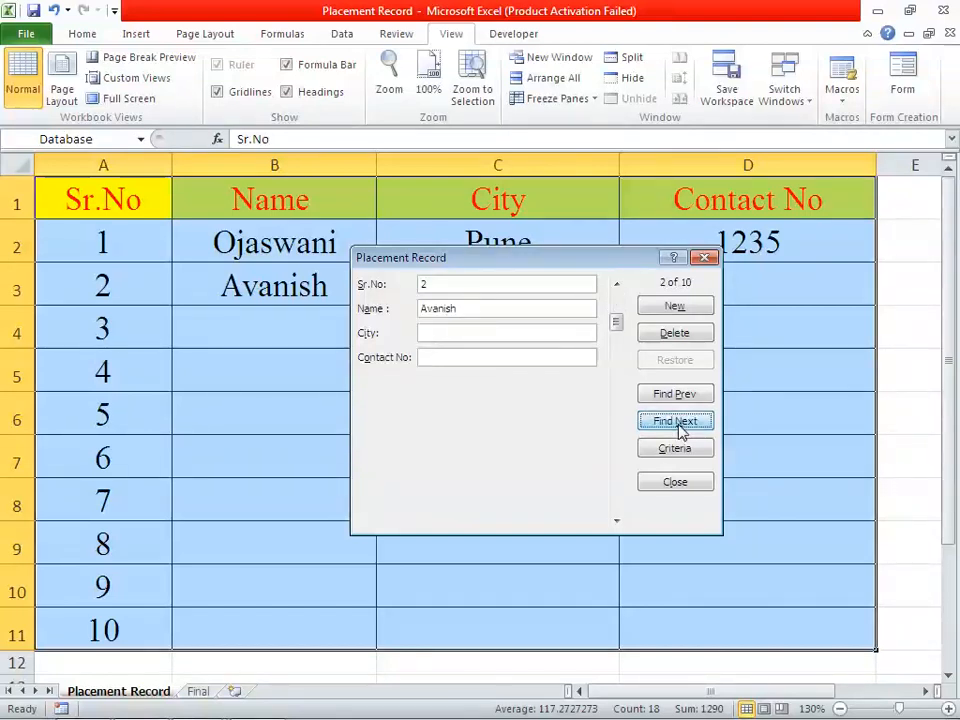
drag(566, 257, 562, 327)
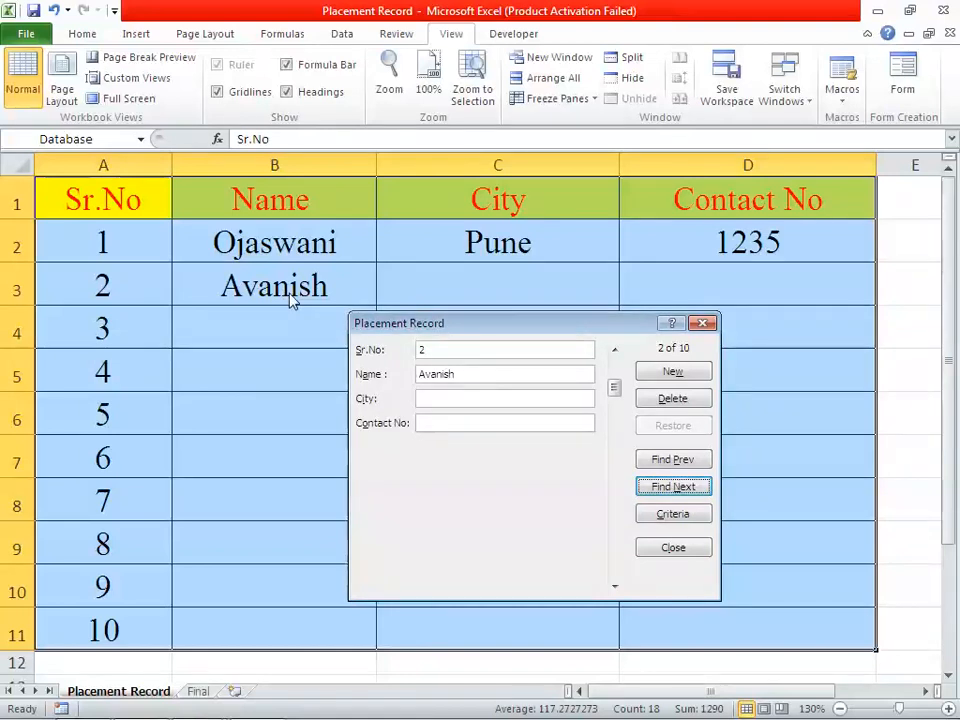
click(453, 399)
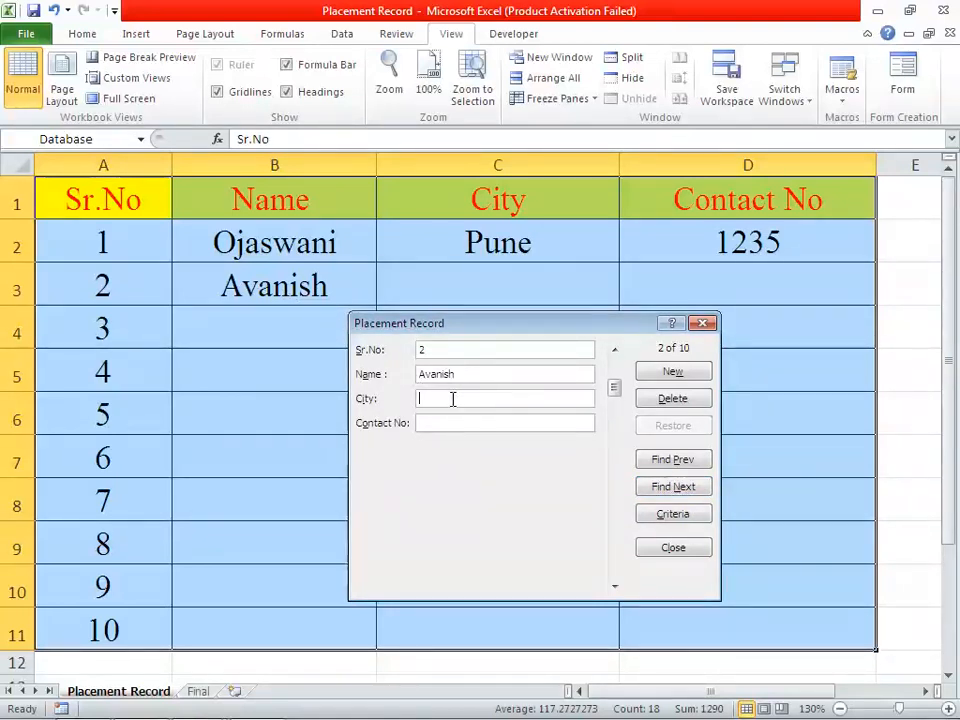
text(Nagpur)
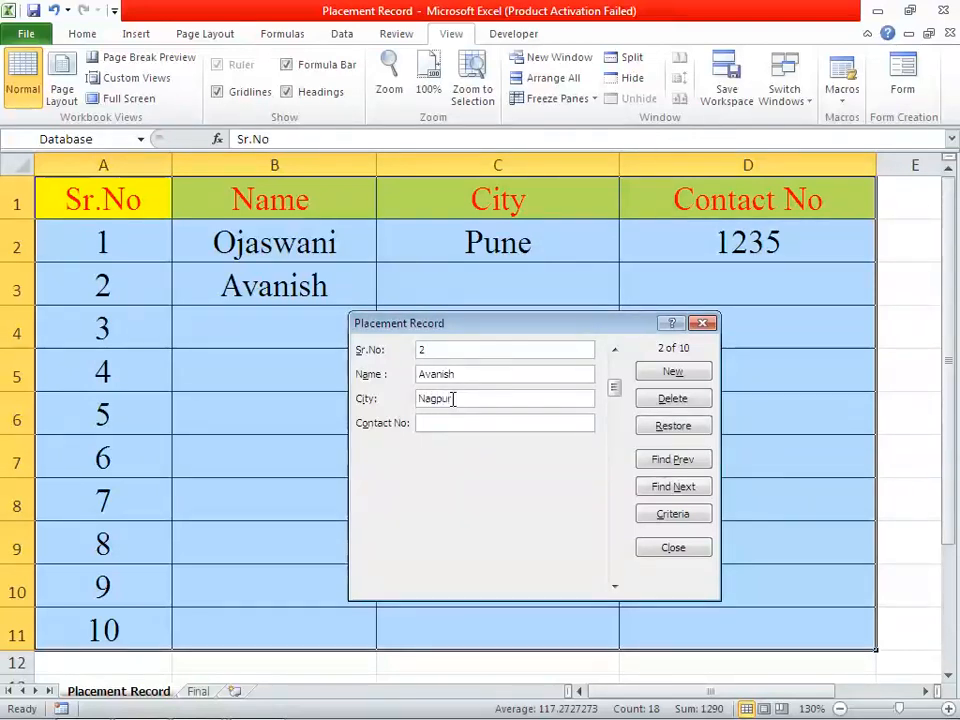
click(437, 420)
text(2345)
- Add a new record with serial number 3, the person's name, city Mumbai and the contact number, and close the data form
click(673, 372)
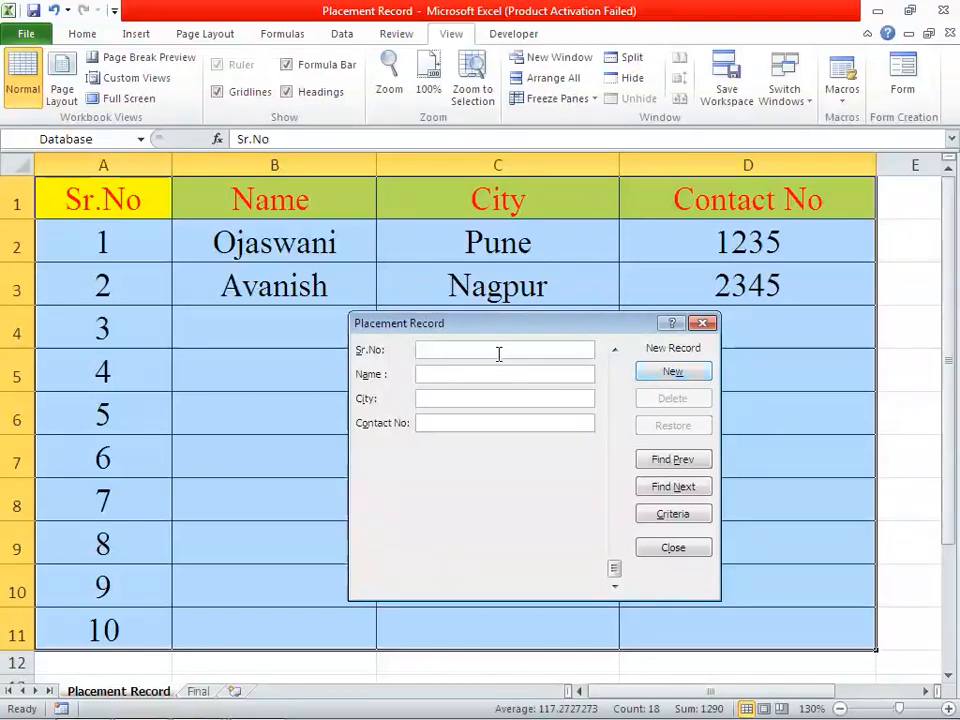
text(3)
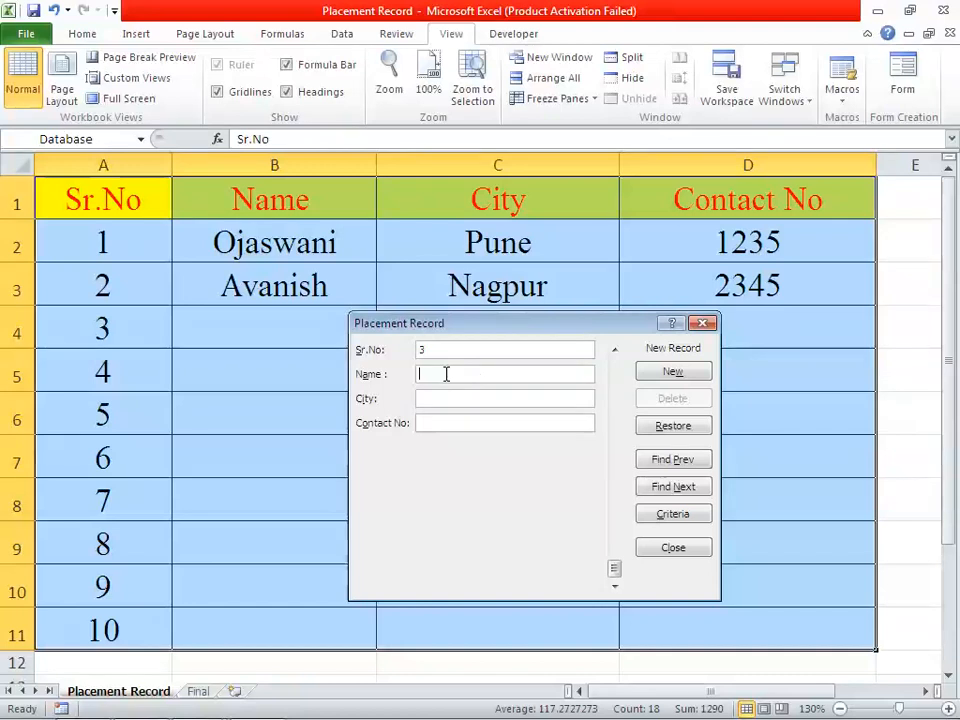
text(Amit)
key(Tab)
text(Mumba)
text(i)
text(9876)
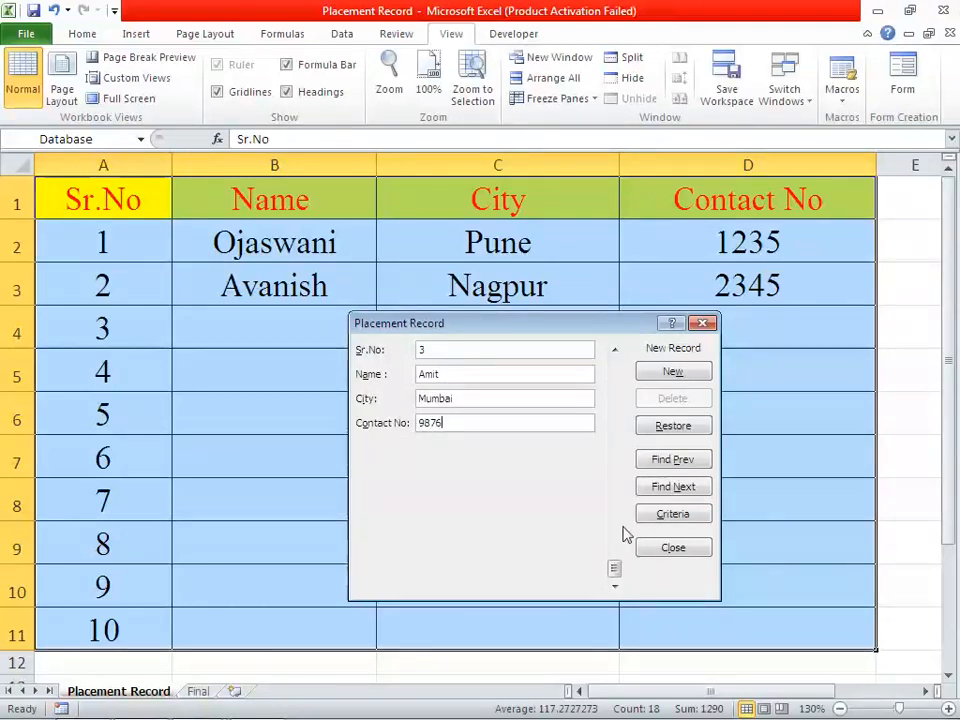
click(673, 371)
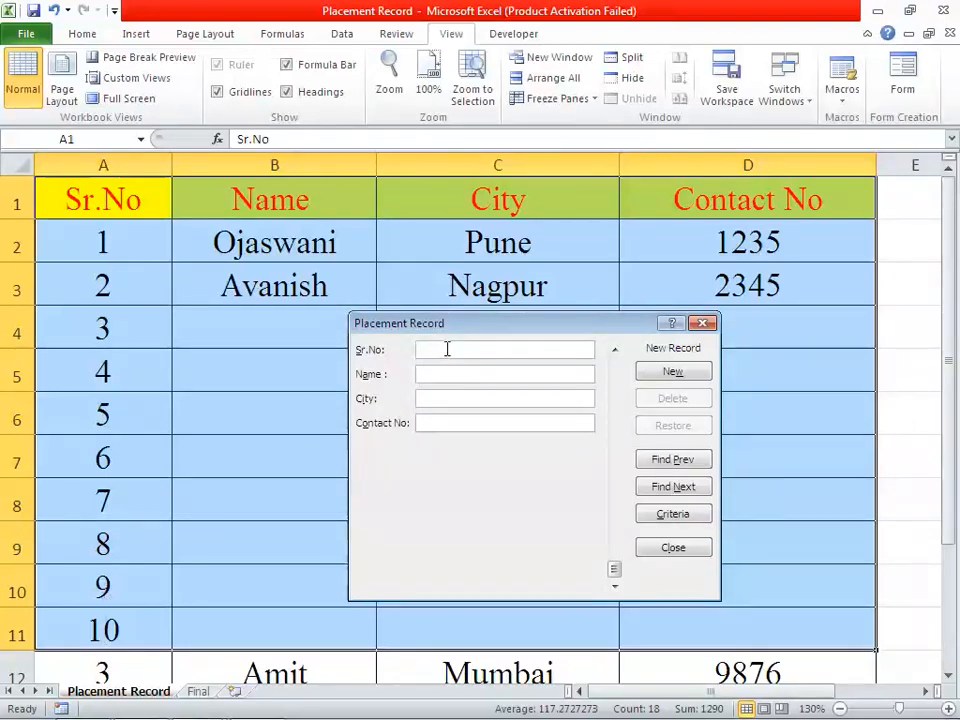
click(702, 324)
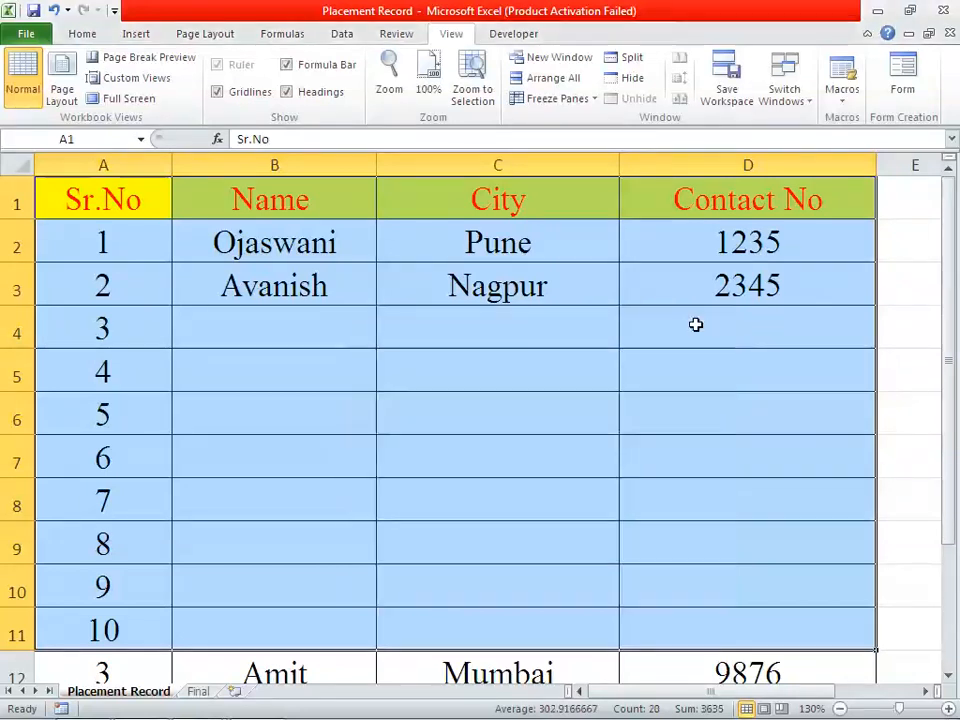
- Try to open the data form with only cell C7 selected
click(474, 448)
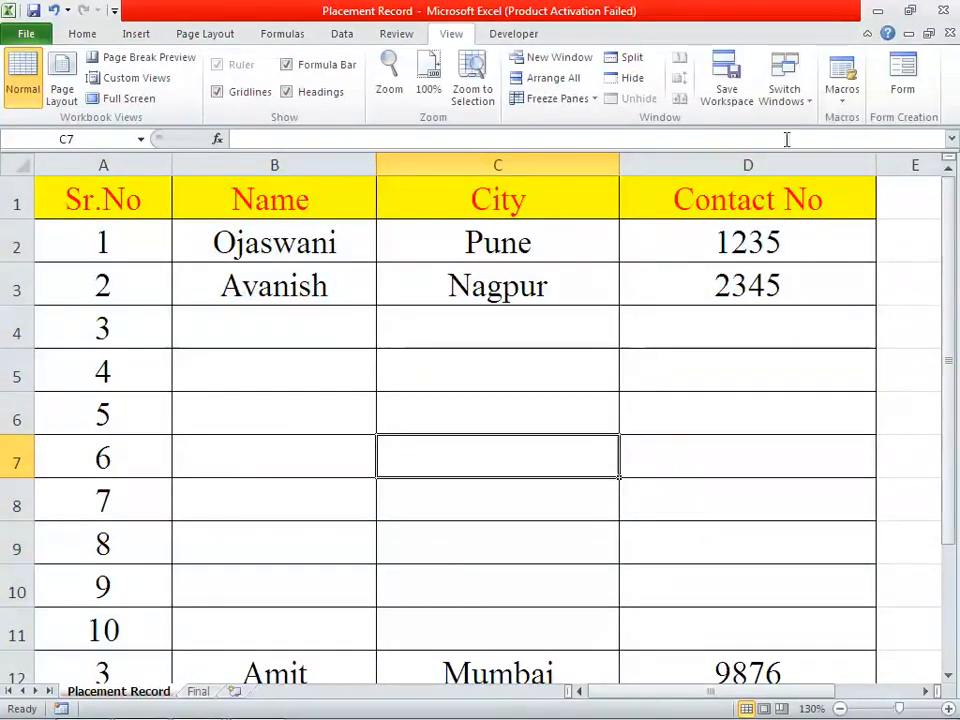
click(902, 78)
click(474, 416)
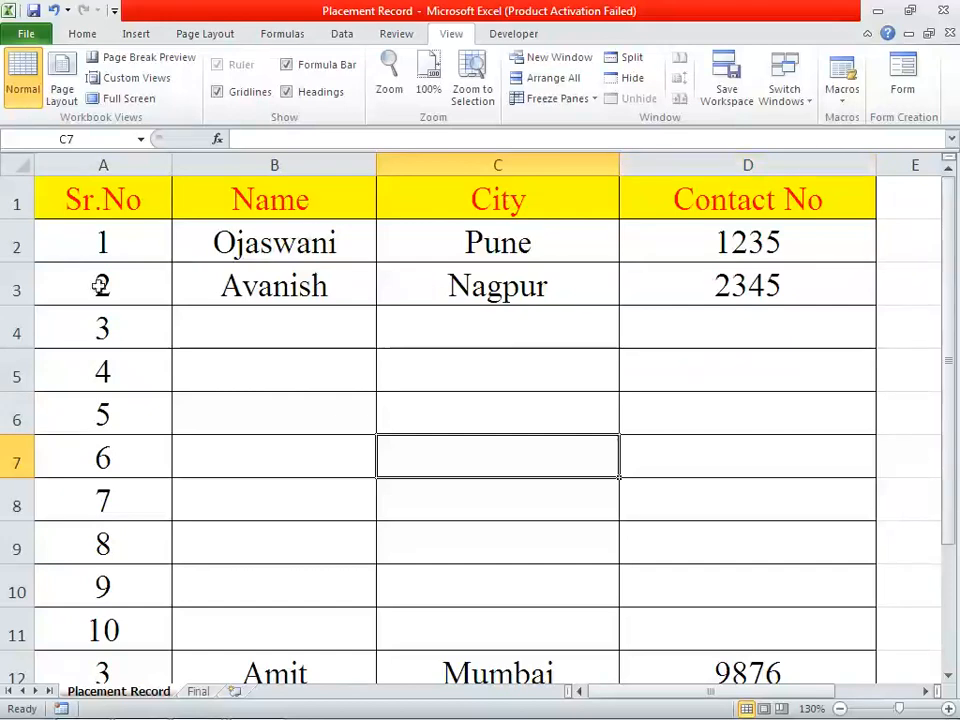
- Open the data form for the range A1:D12, including the newly added record, and shift it slightly
drag(102, 212, 713, 628)
click(902, 92)
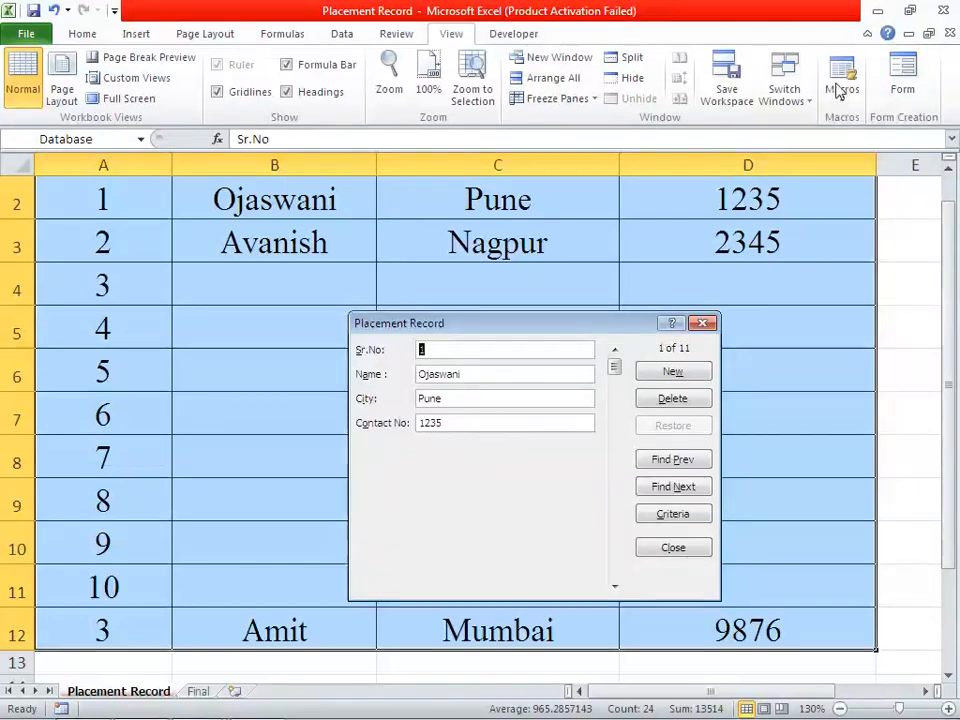
drag(538, 323, 560, 312)
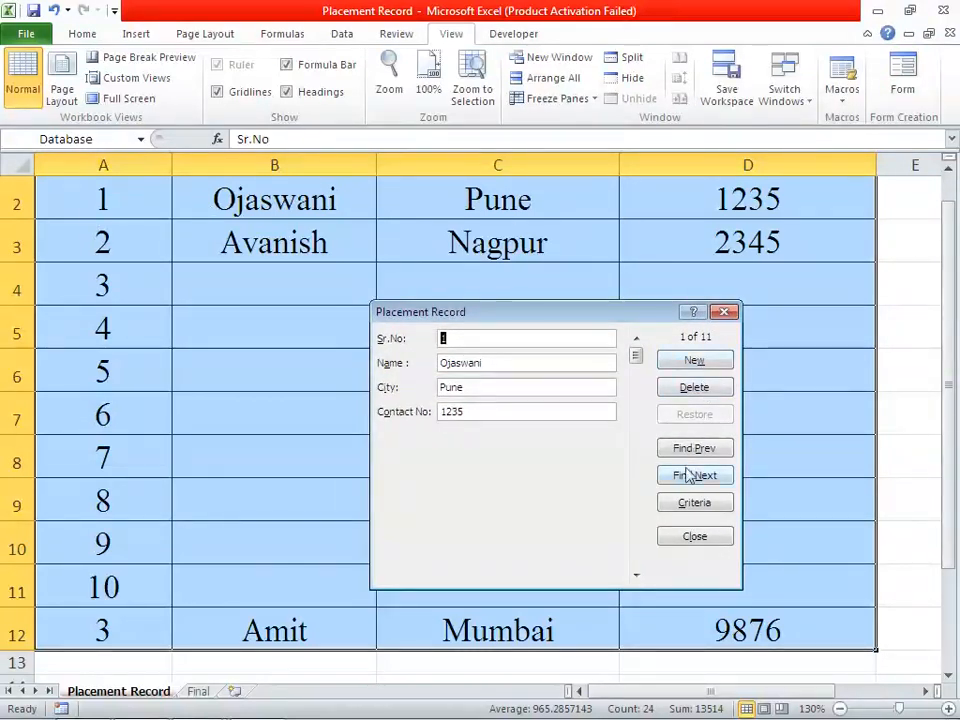
- Go to the third record in the data form, fill in the person's name, city Nagpur and the contact number, and close the form
click(720, 480)
click(720, 480)
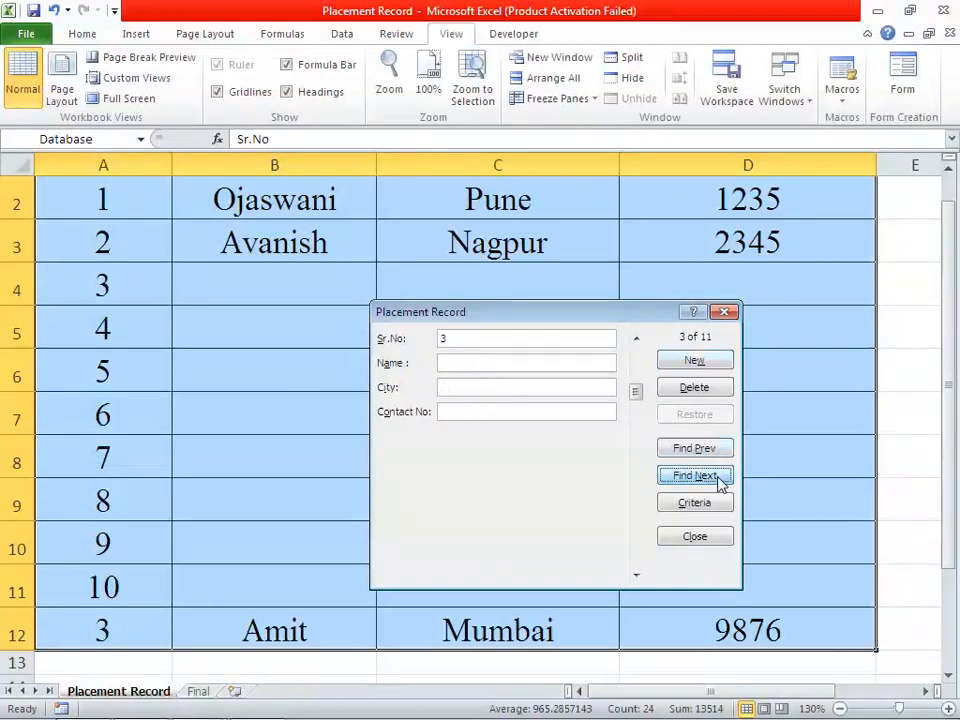
click(465, 365)
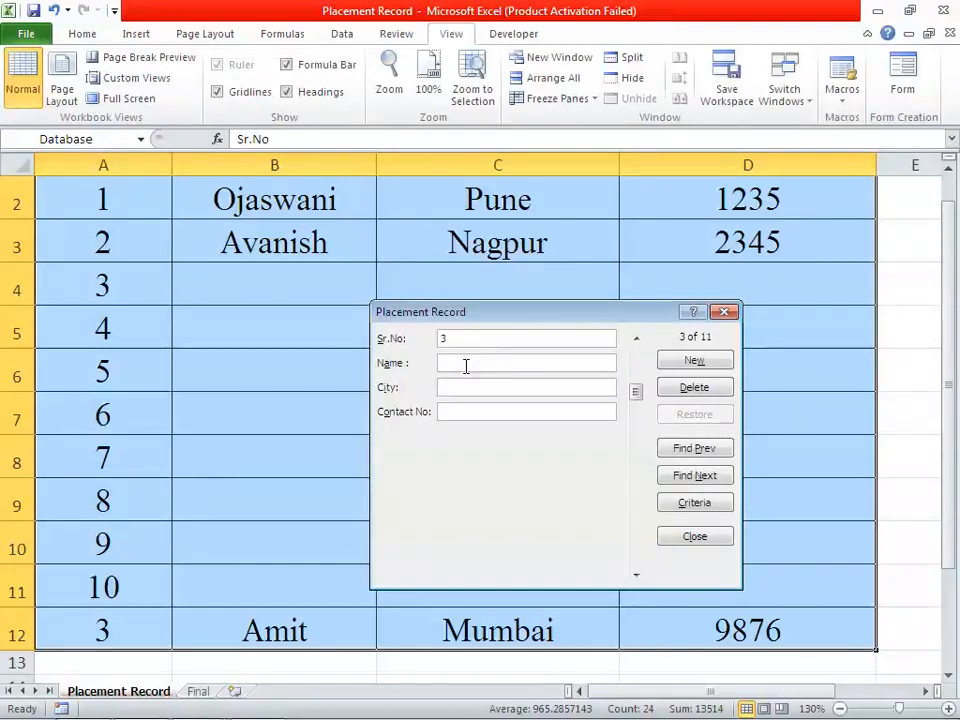
text(Gayatri)
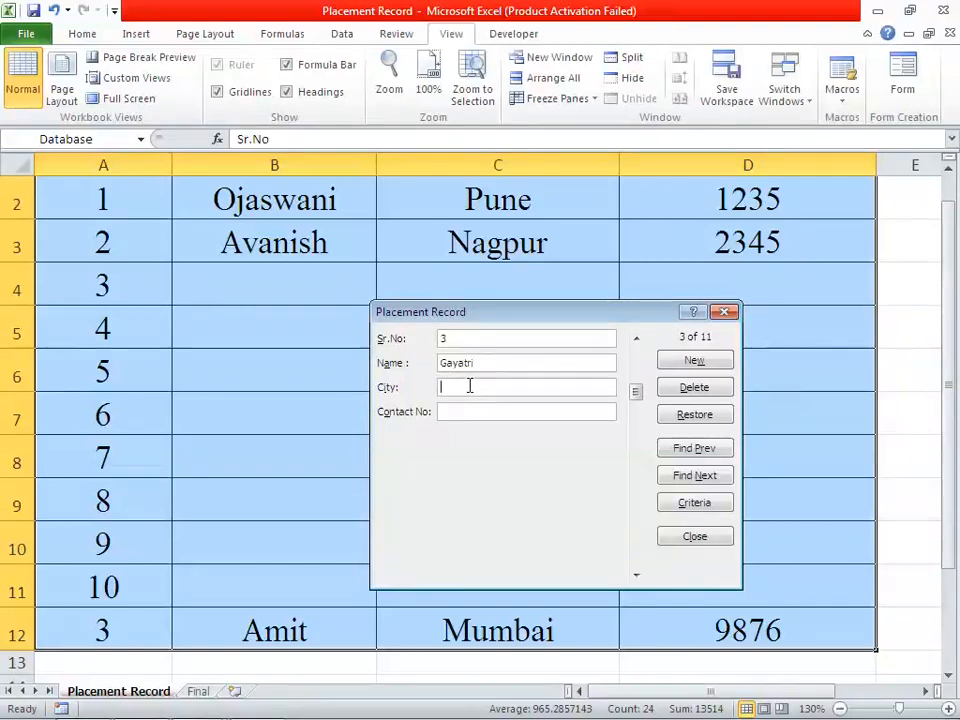
text(Nagpur)
click(682, 365)
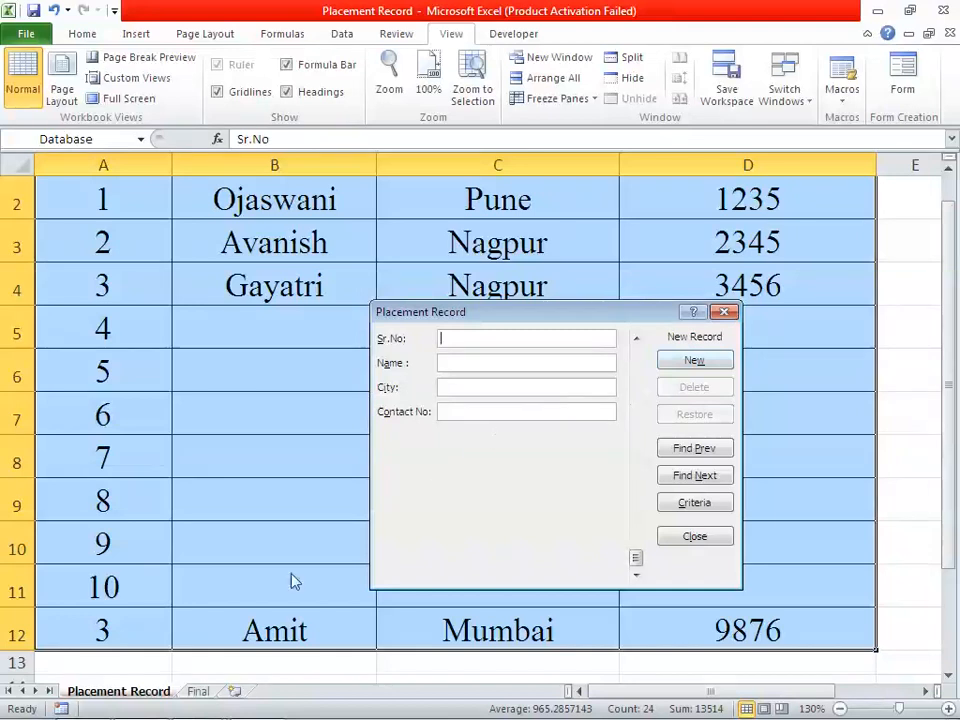
click(724, 312)
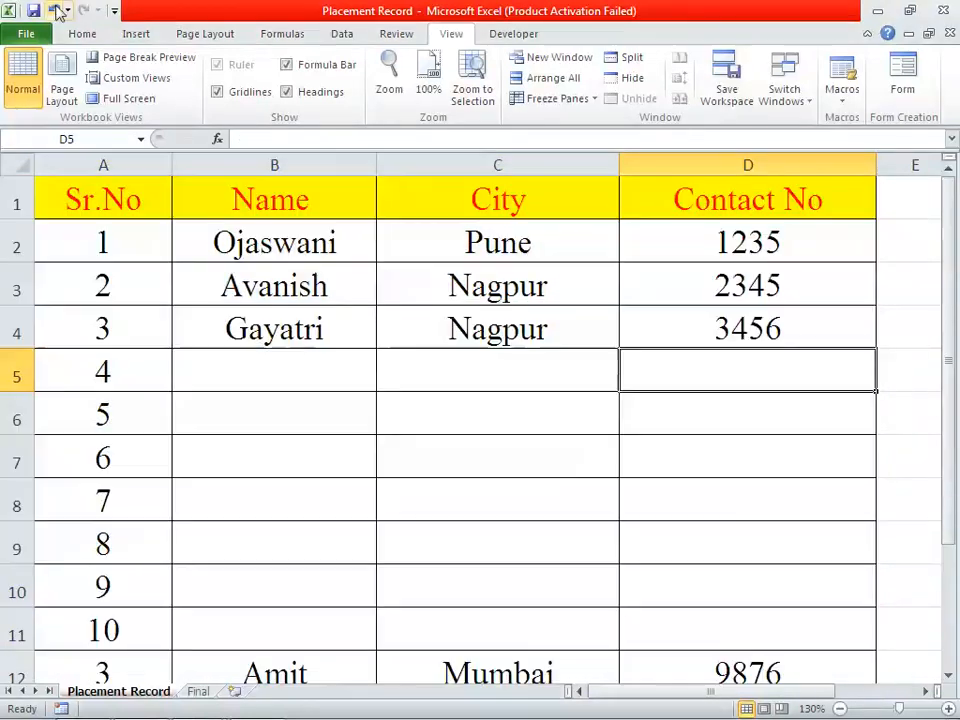
- Open the Quick Access Toolbar customization in Excel Options and list the Commands Not in the Ribbon
click(28, 36)
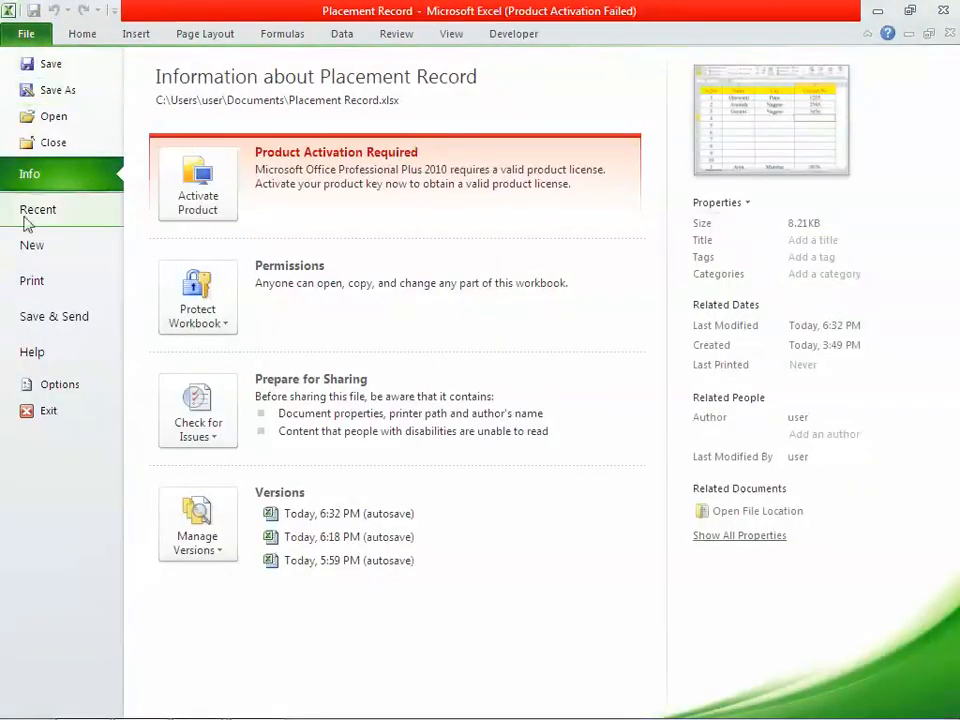
click(45, 387)
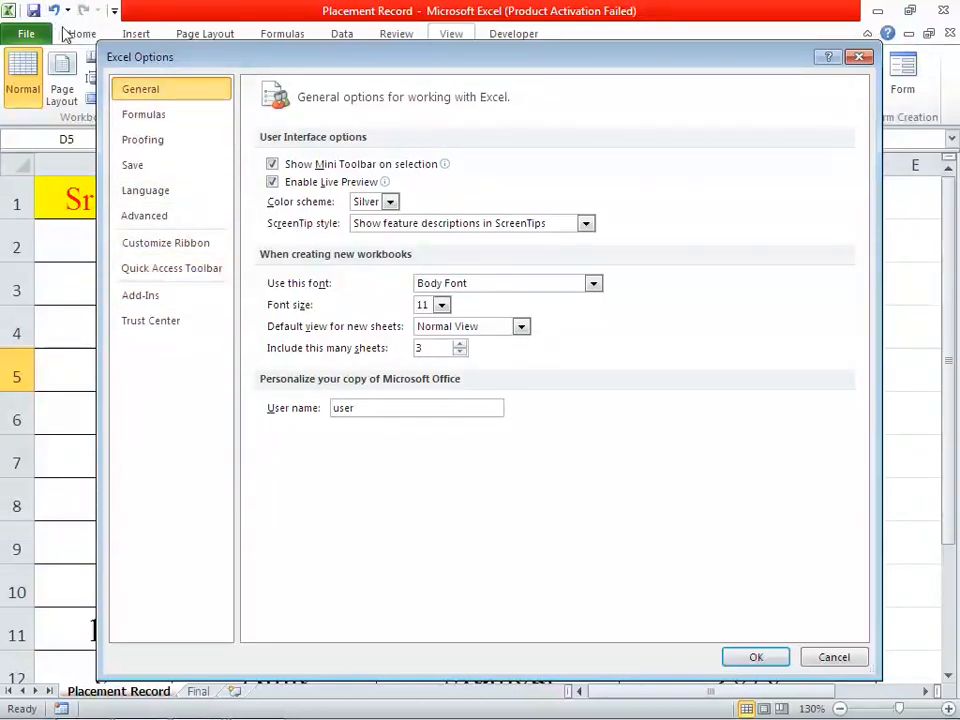
click(155, 270)
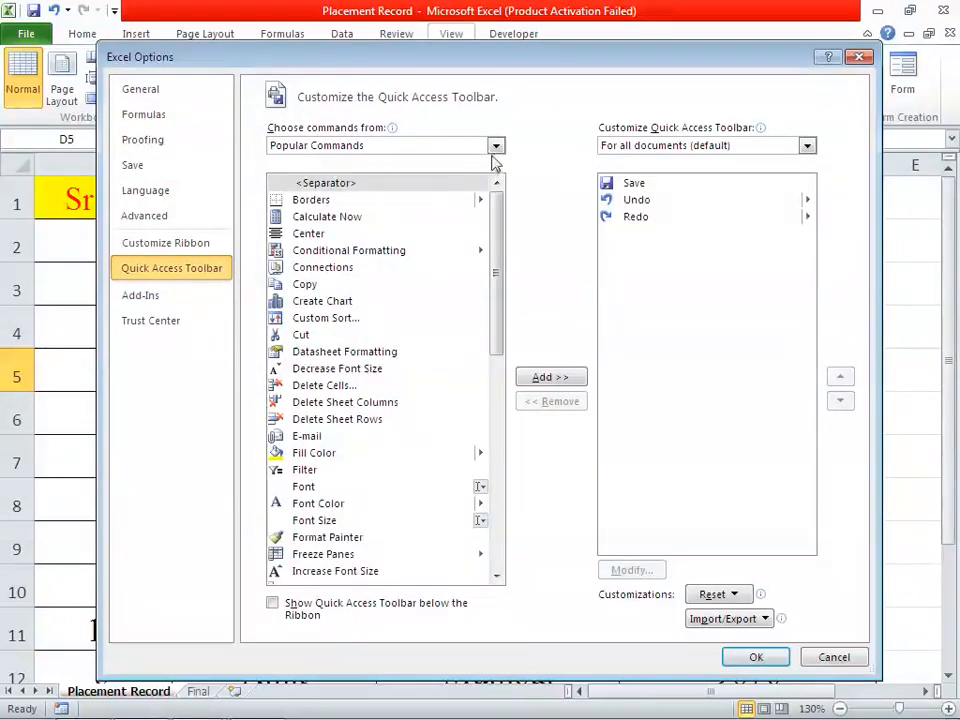
mouse_move(497, 238)
mouse_down()
mouse_move(492, 343)
mouse_move(506, 384)
mouse_move(508, 248)
mouse_up()
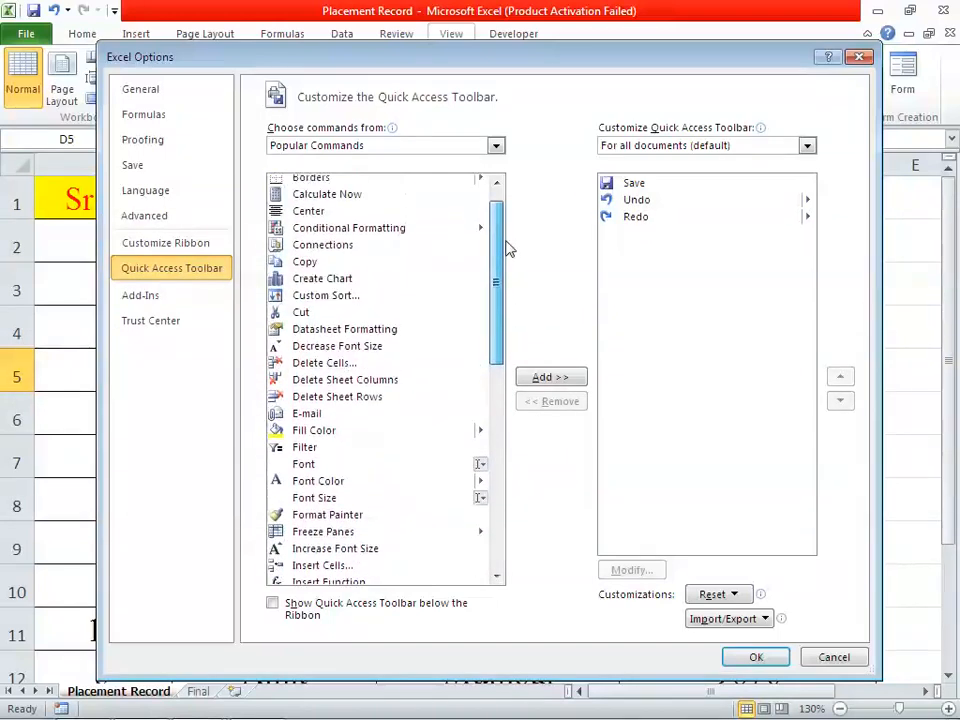
click(495, 146)
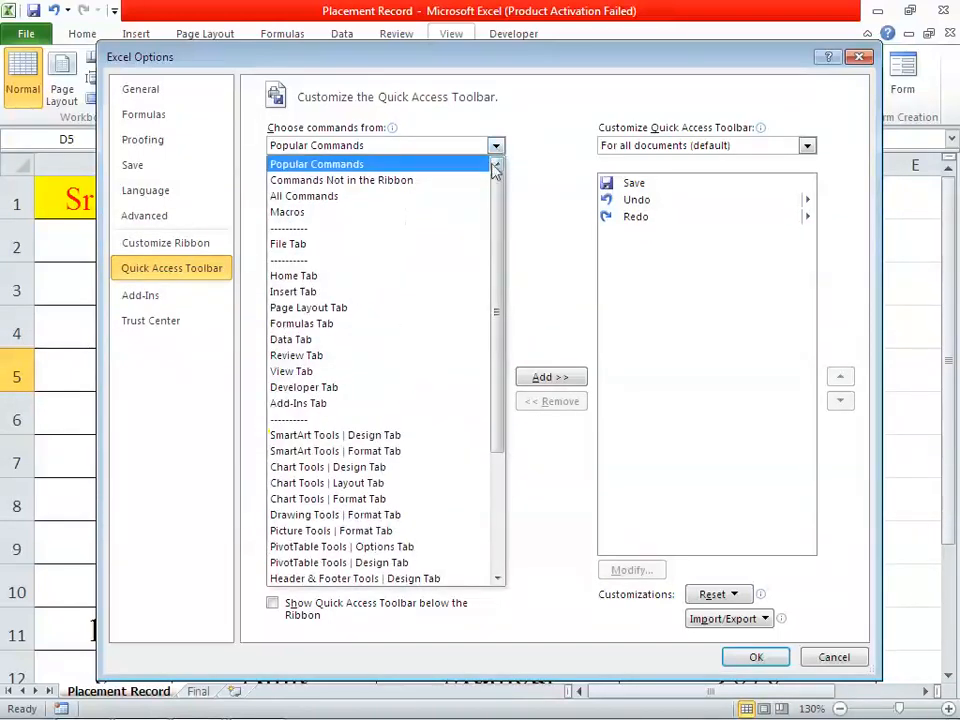
click(372, 186)
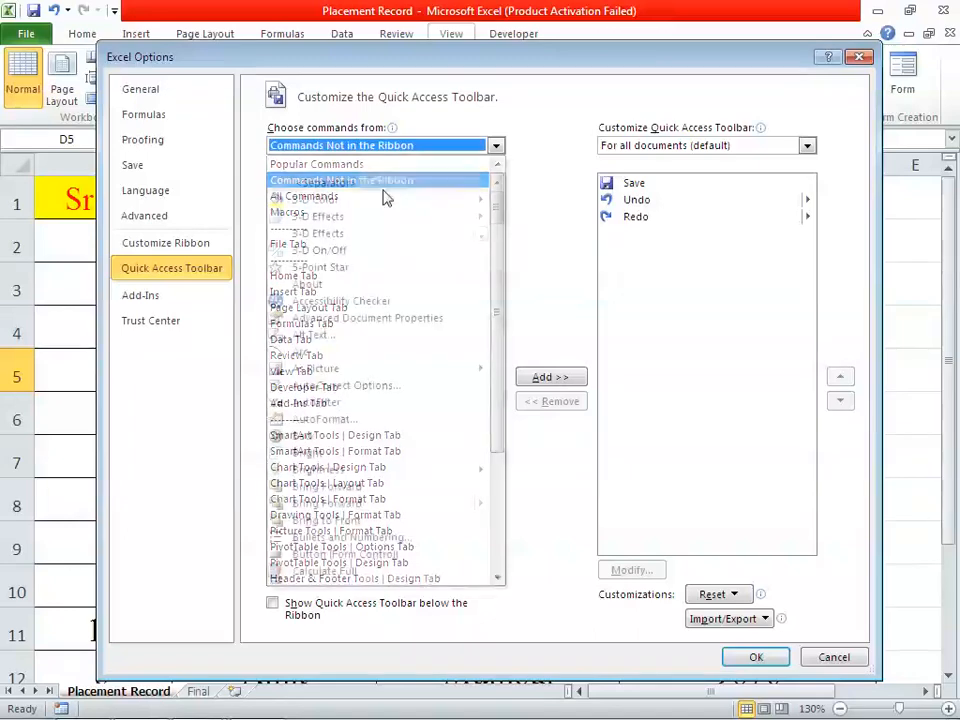
- Add the Form... command to the Quick Access Toolbar for all documents
click(497, 576)
drag(497, 207, 512, 313)
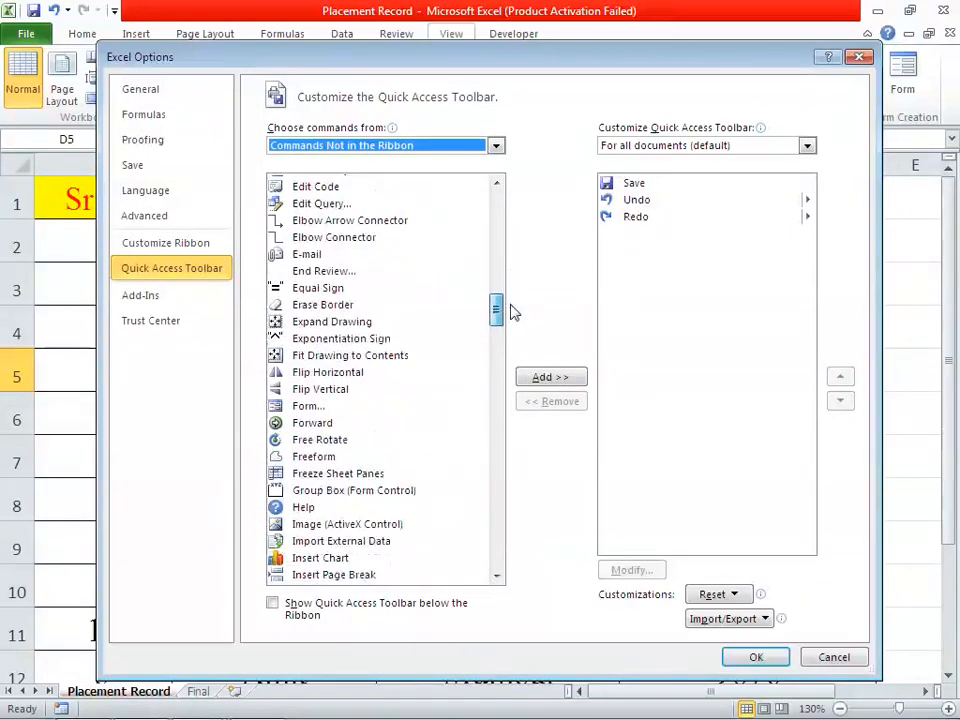
click(320, 406)
click(563, 381)
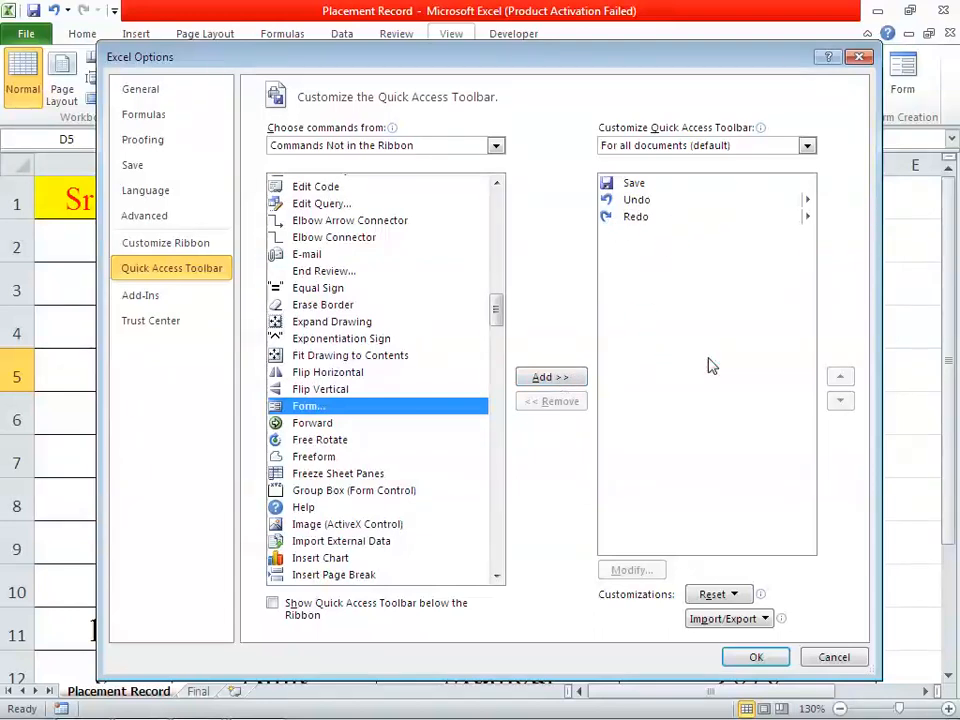
click(552, 378)
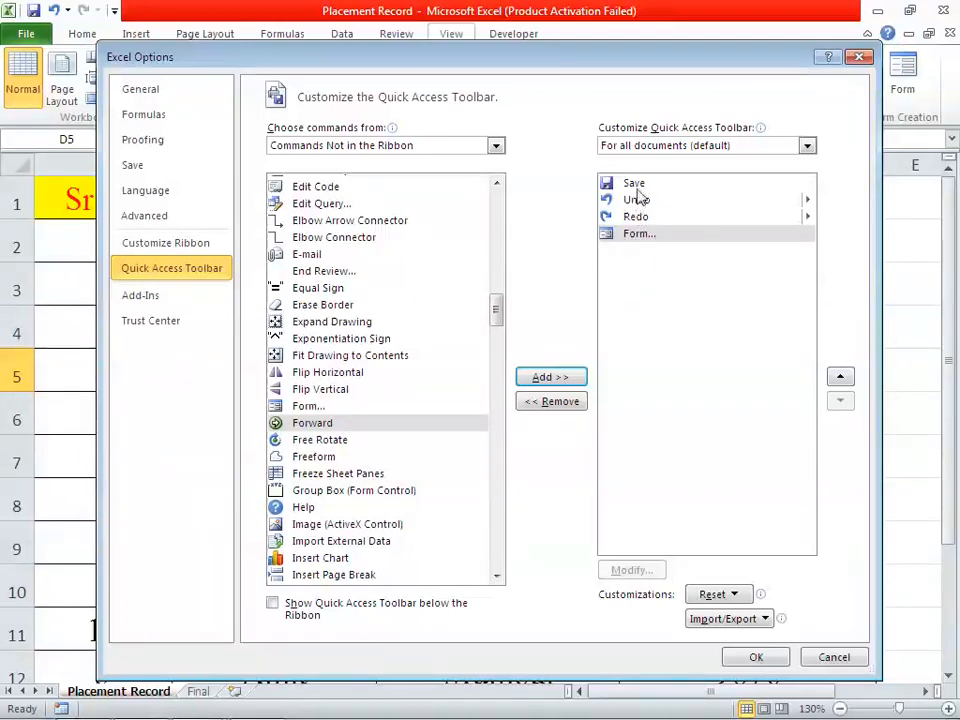
- Move the Form... command up to sit between Save and Undo, and apply the Quick Access Toolbar changes
click(840, 378)
click(840, 378)
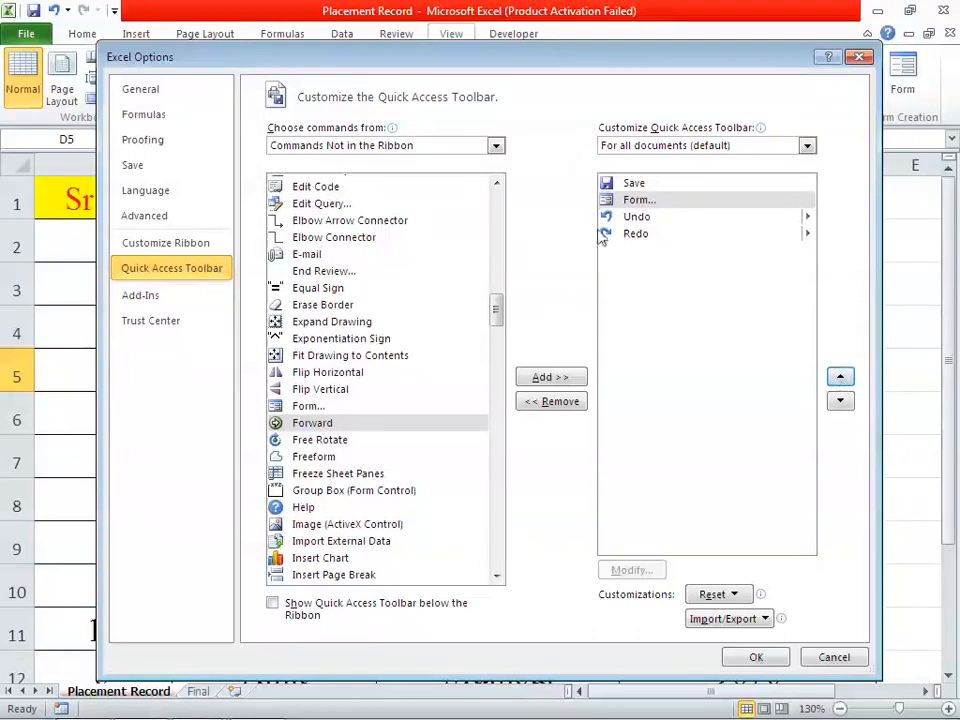
click(755, 657)
- Try to open the data form with the new Quick Access Toolbar command while only cell C9 is selected
click(539, 552)
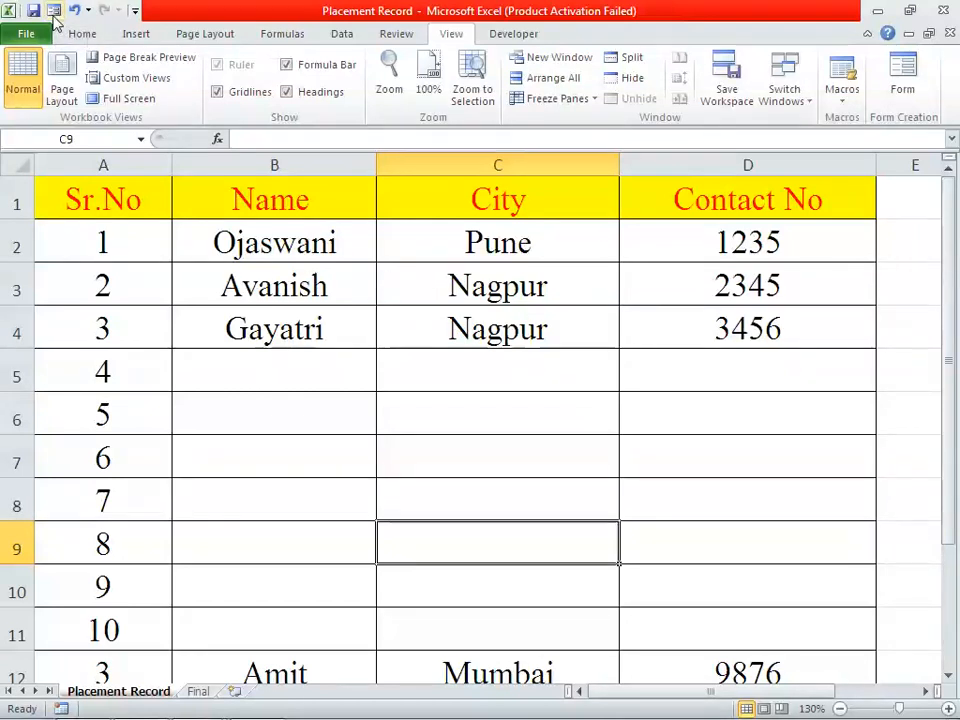
click(54, 11)
click(470, 416)
click(450, 446)
- View the data form for the range A1:D6, close it, and switch to the Final sheet
drag(103, 192, 770, 415)
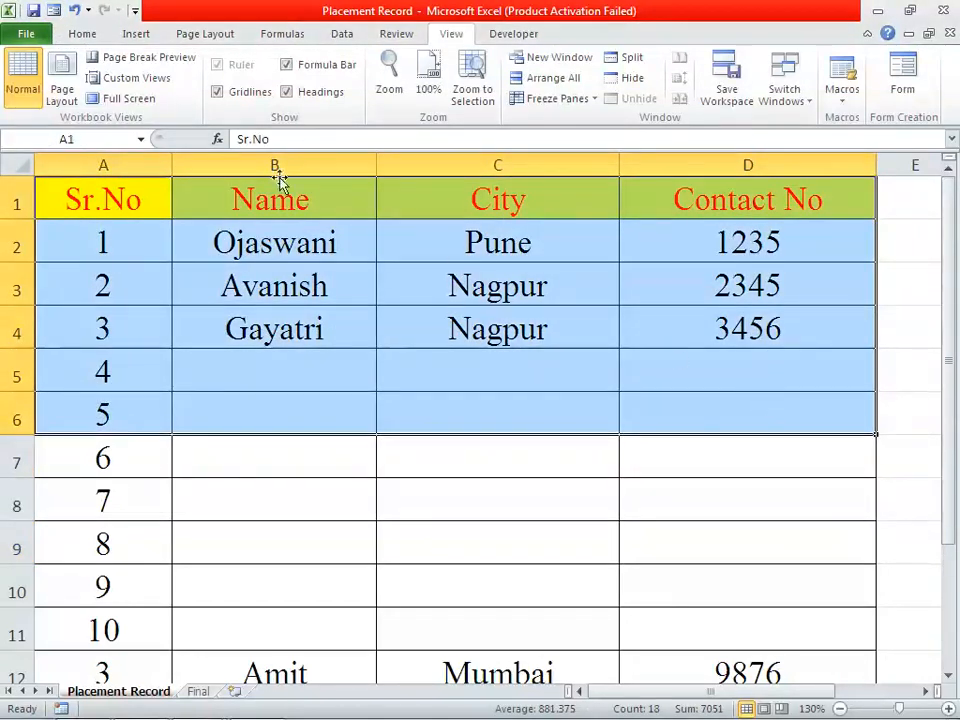
click(56, 12)
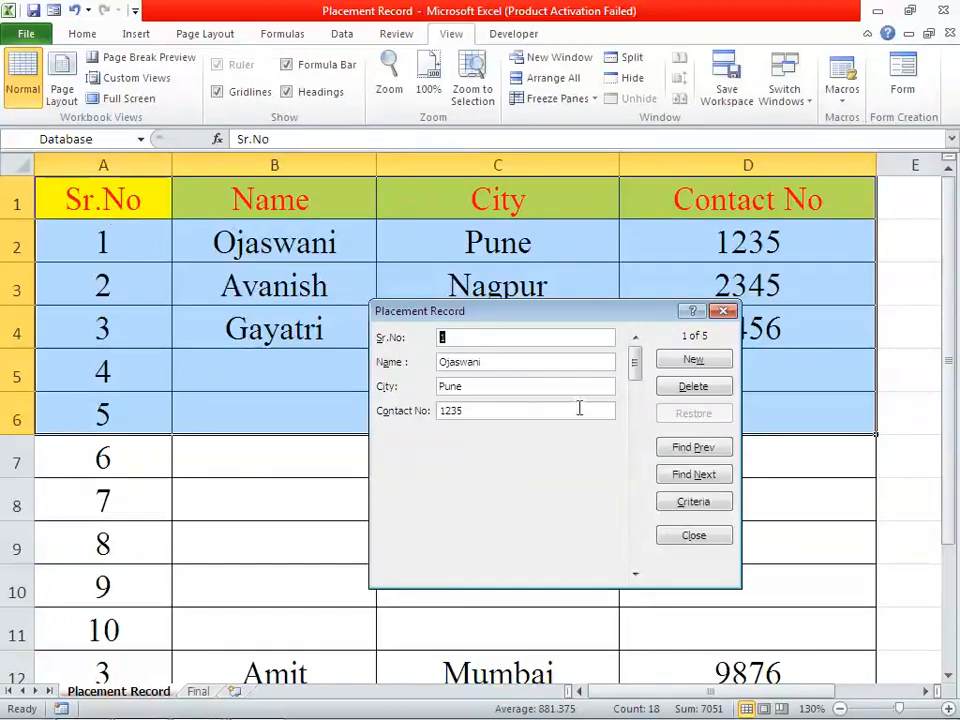
click(724, 312)
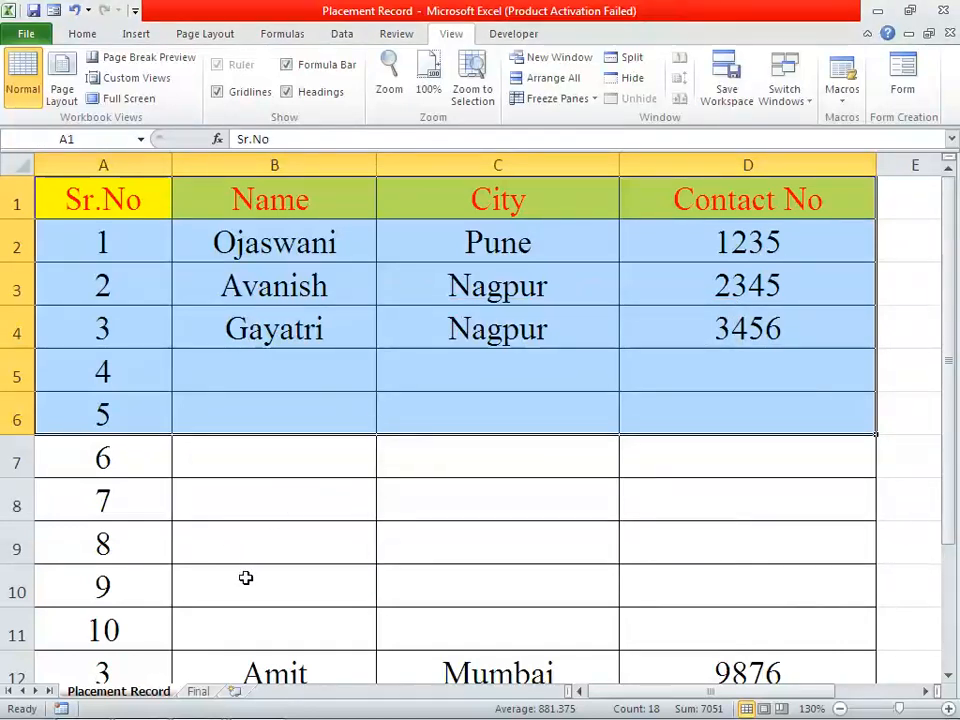
click(198, 691)
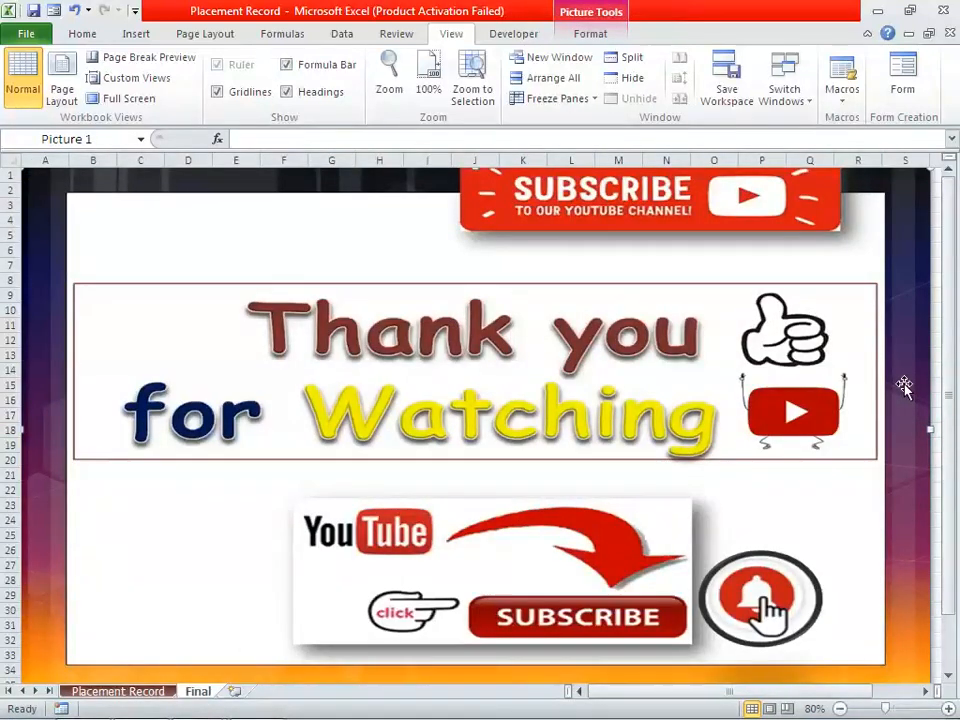